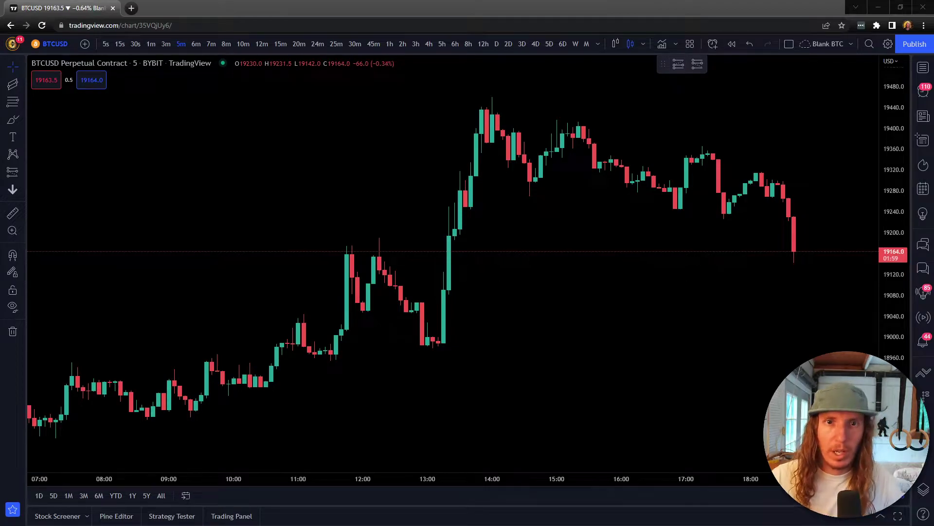
# Add the Freedom LR Price Action and Visible Range Volume Profile indicators to the BTCUSD chart.
pyautogui.click(663, 44)
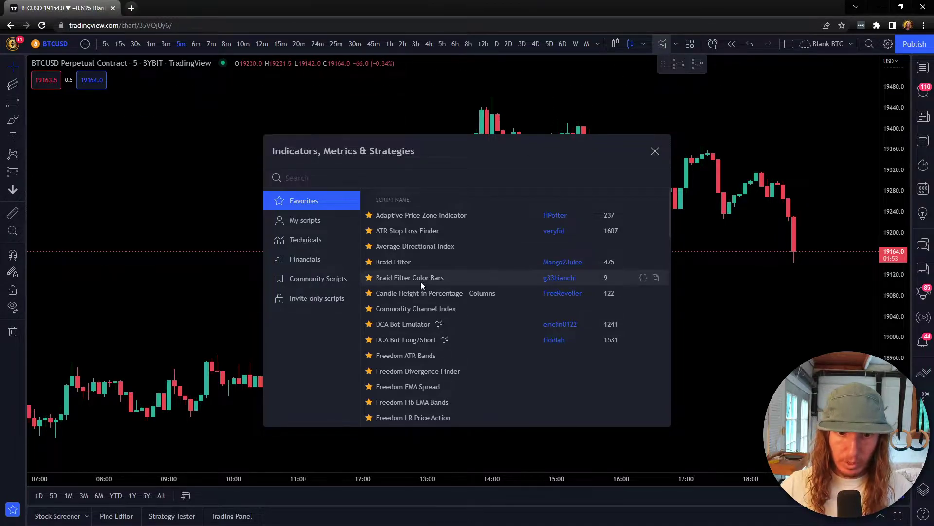
pyautogui.click(444, 417)
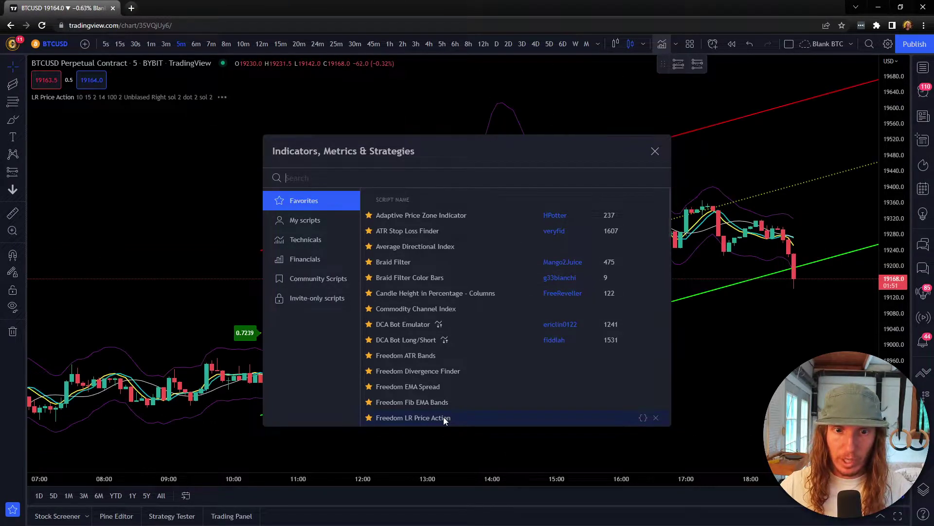
pyautogui.write('v')
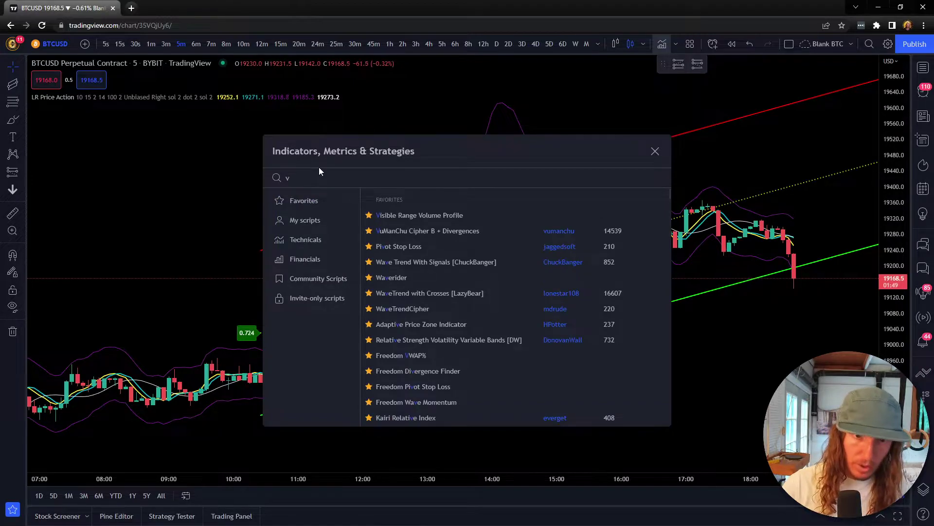
pyautogui.click(413, 215)
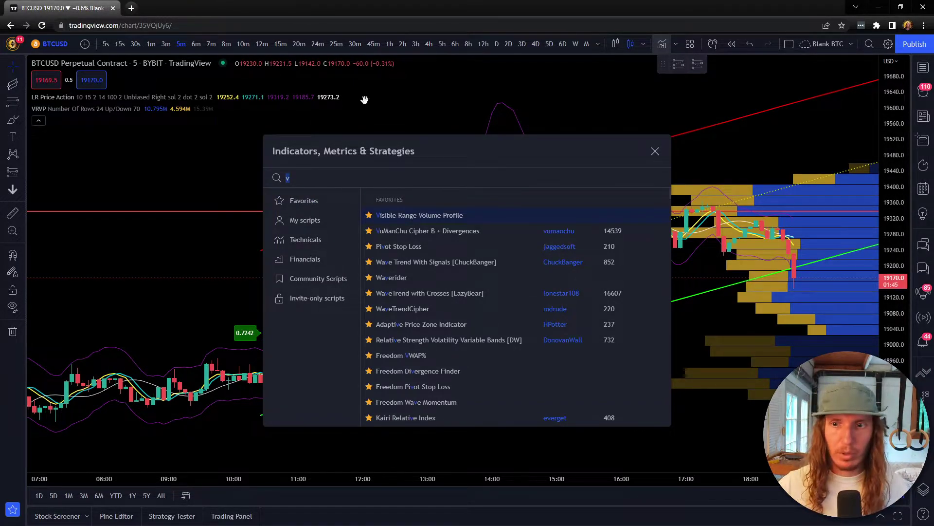
pyautogui.click(656, 152)
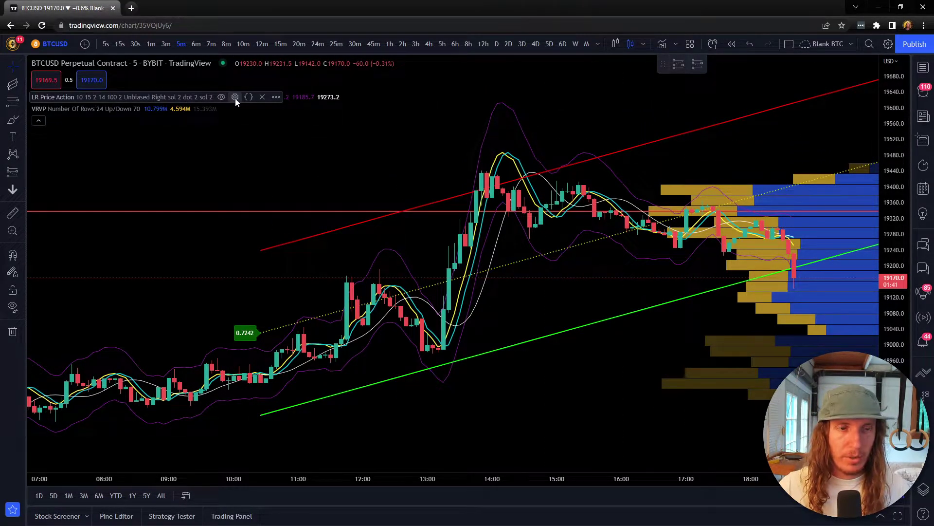
# Hide the white plot of the LR Price Action indicator and turn off its LRTC option.
pyautogui.click(235, 97)
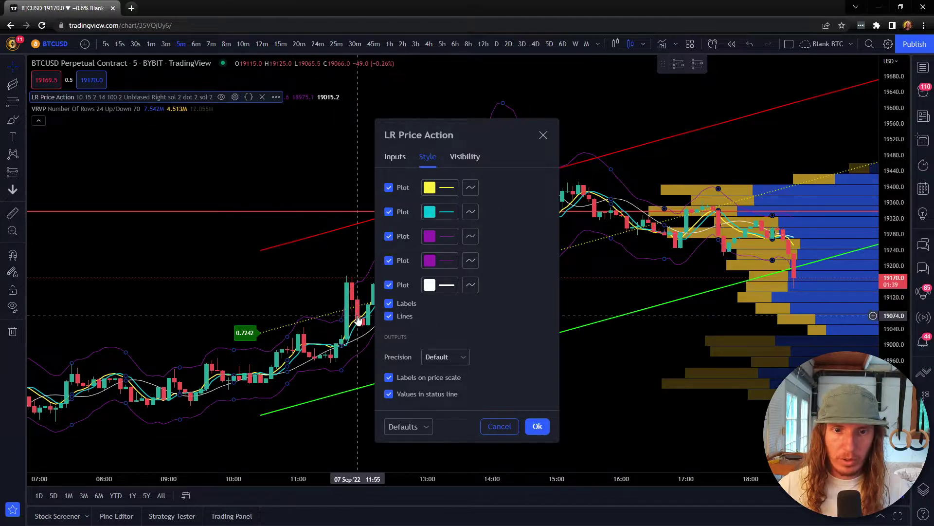
pyautogui.click(390, 287)
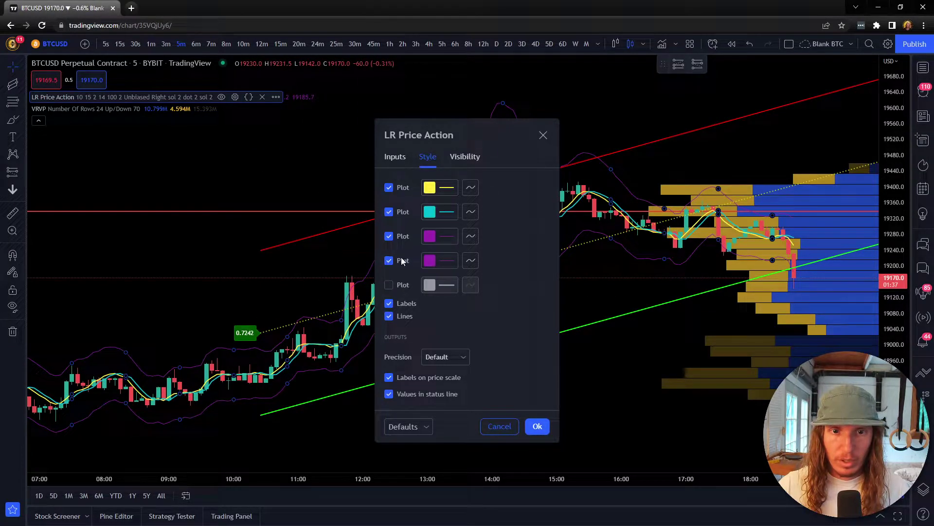
pyautogui.click(394, 156)
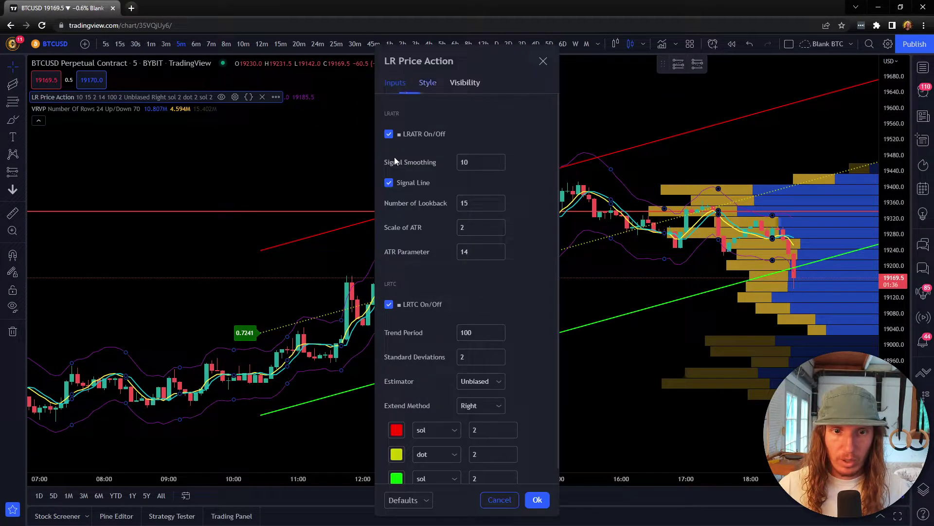
pyautogui.click(389, 305)
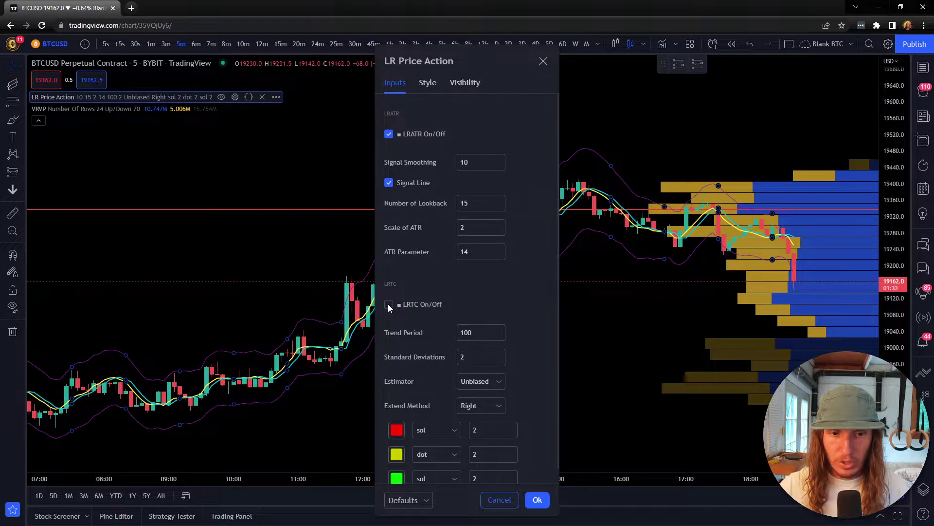
pyautogui.click(537, 500)
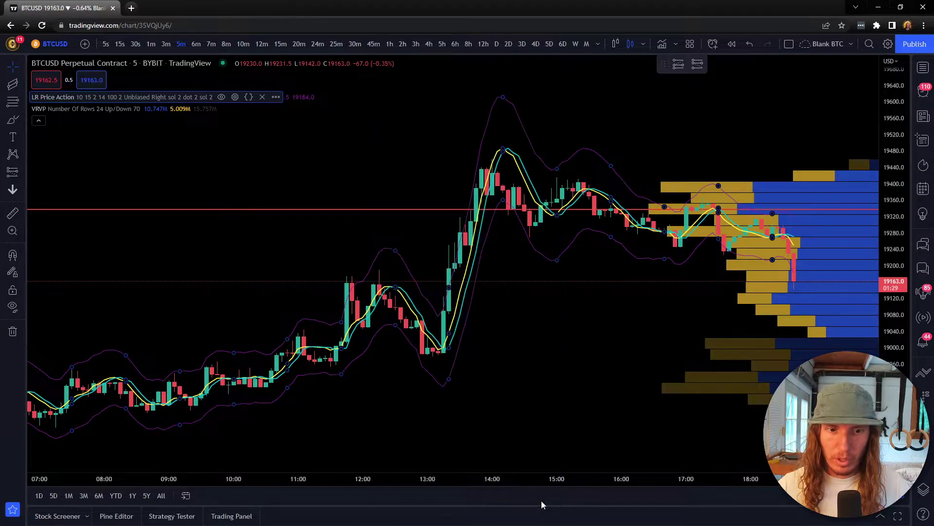
# Review the style and input settings of the LR Price Action indicator.
pyautogui.click(236, 97)
pyautogui.click(427, 83)
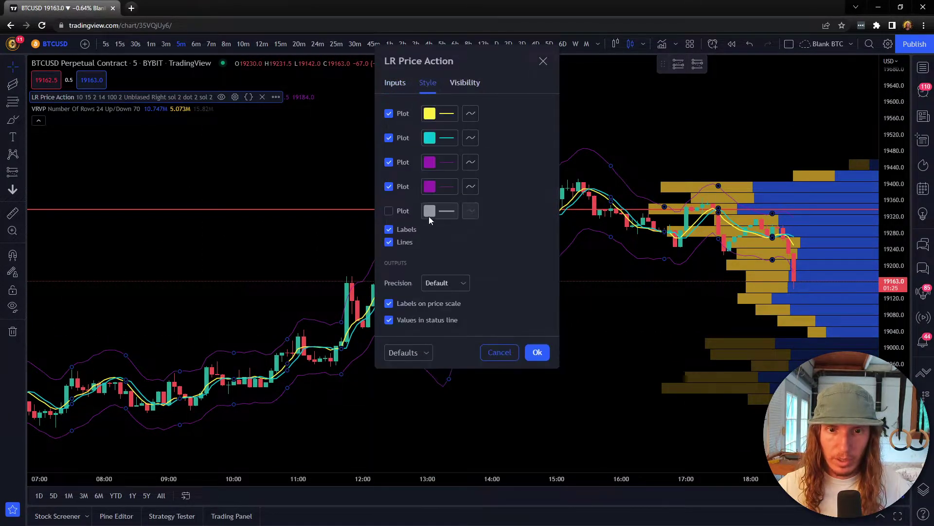
pyautogui.click(394, 88)
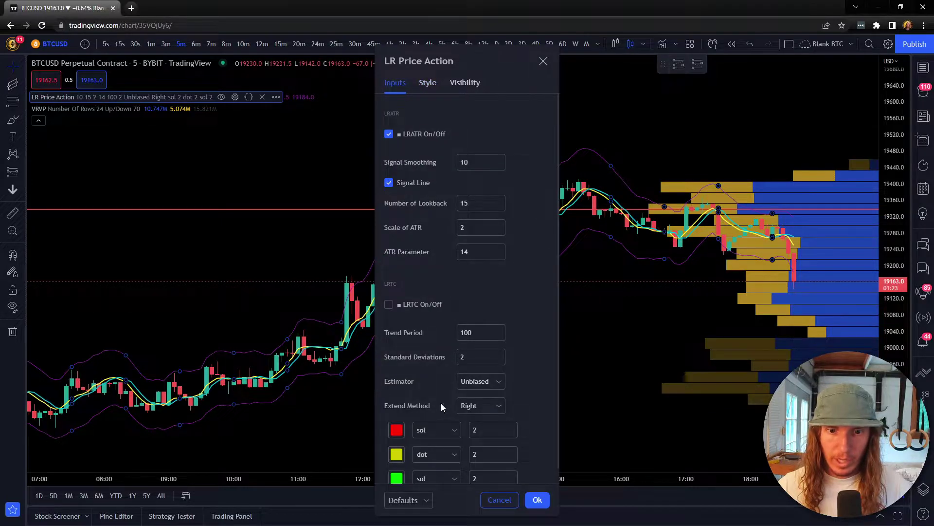
pyautogui.click(533, 501)
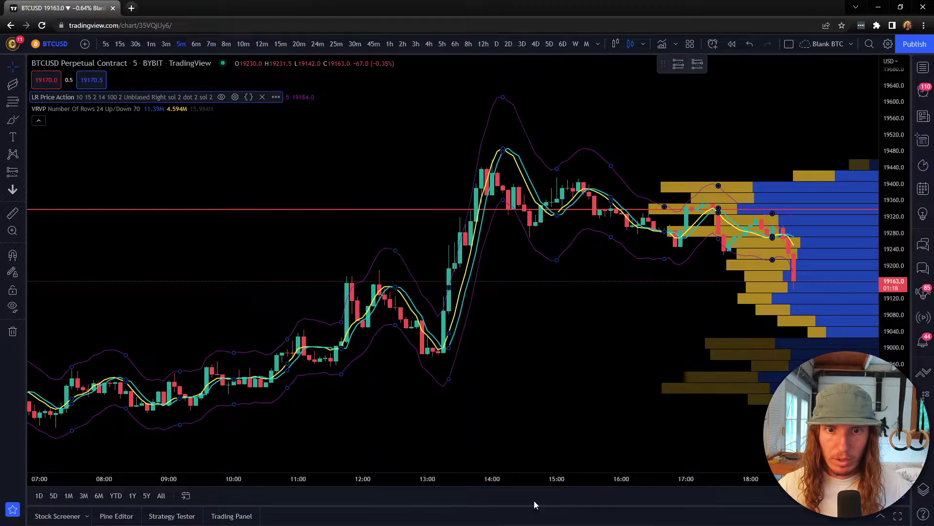
# Switch the chart to Heikin Ashi candles and set the volume profile's row size to 200.
pyautogui.click(614, 43)
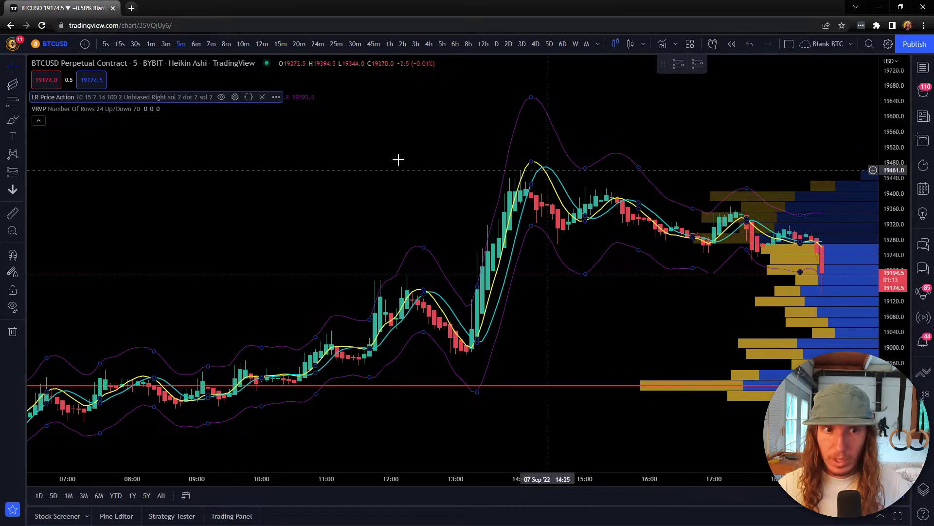
pyautogui.click(163, 109)
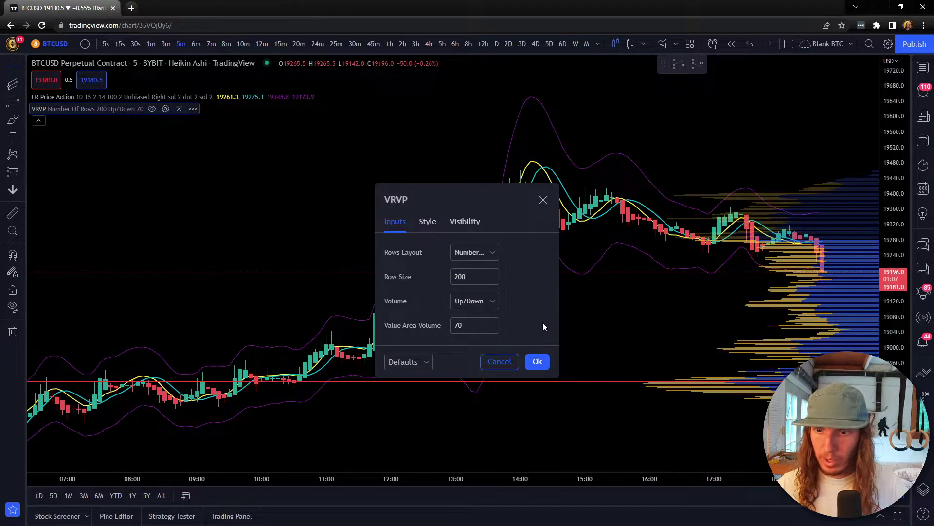
# Color the volume profile's Value Area Up green and its Value Area Down red.
pyautogui.click(430, 220)
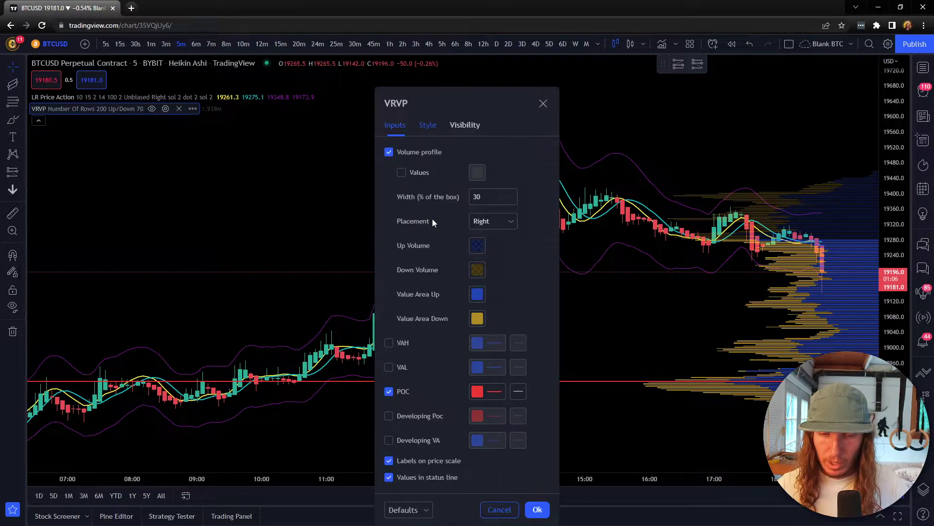
pyautogui.click(476, 295)
pyautogui.click(513, 325)
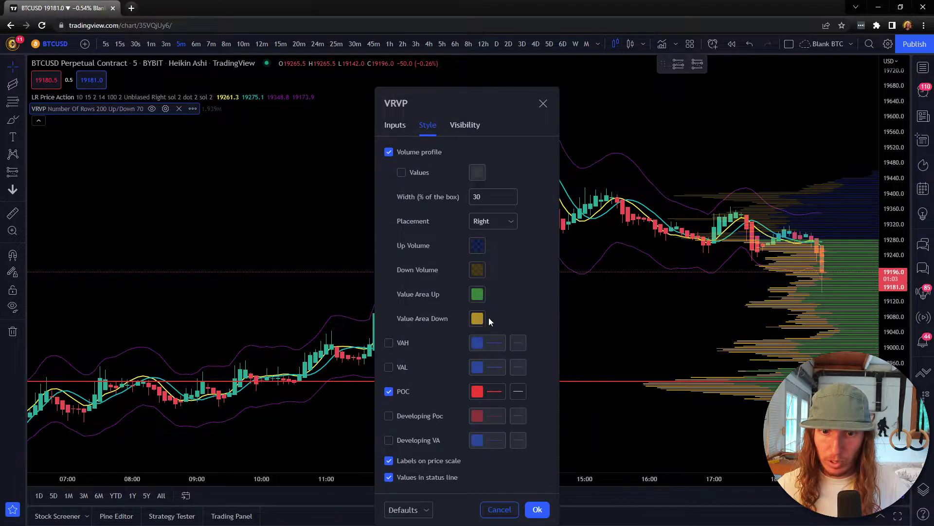
pyautogui.click(476, 319)
pyautogui.click(479, 349)
# Color the volume profile's Up Volume green and its Down Volume red.
pyautogui.click(478, 246)
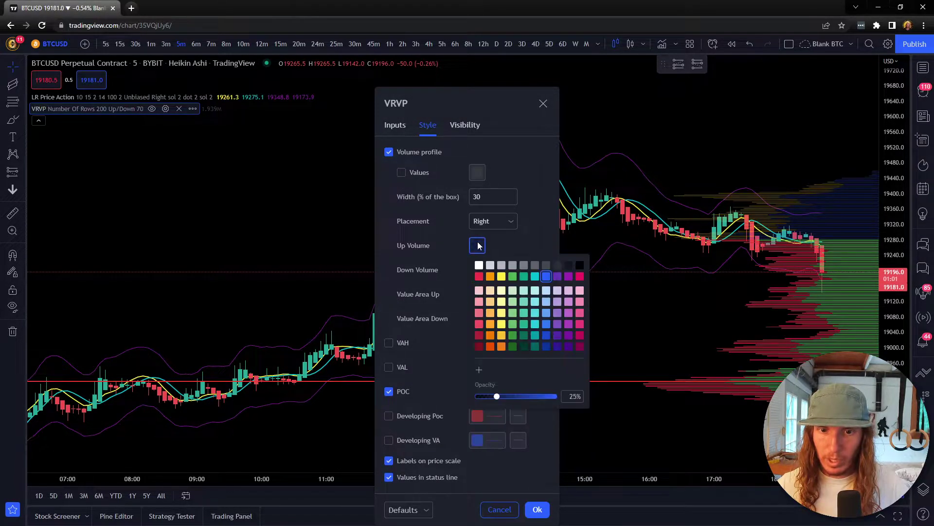
pyautogui.click(513, 275)
pyautogui.click(515, 243)
pyautogui.click(477, 270)
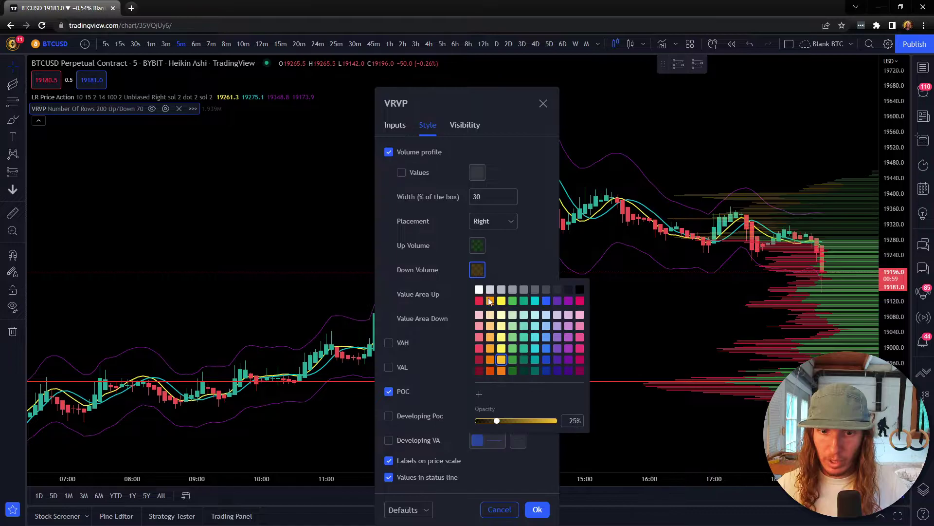
pyautogui.click(480, 301)
pyautogui.click(512, 265)
# Change the color of the volume profile's POC line to white.
pyautogui.click(500, 397)
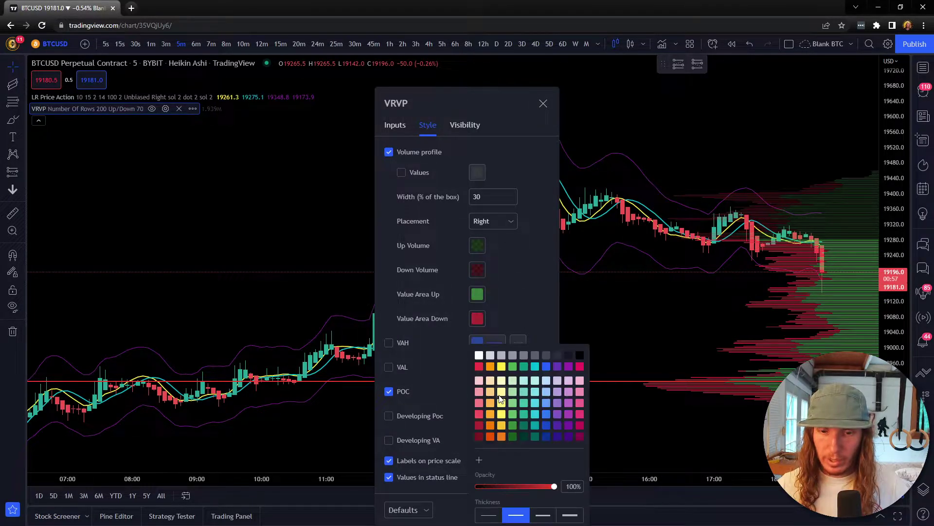
pyautogui.click(478, 355)
pyautogui.click(521, 285)
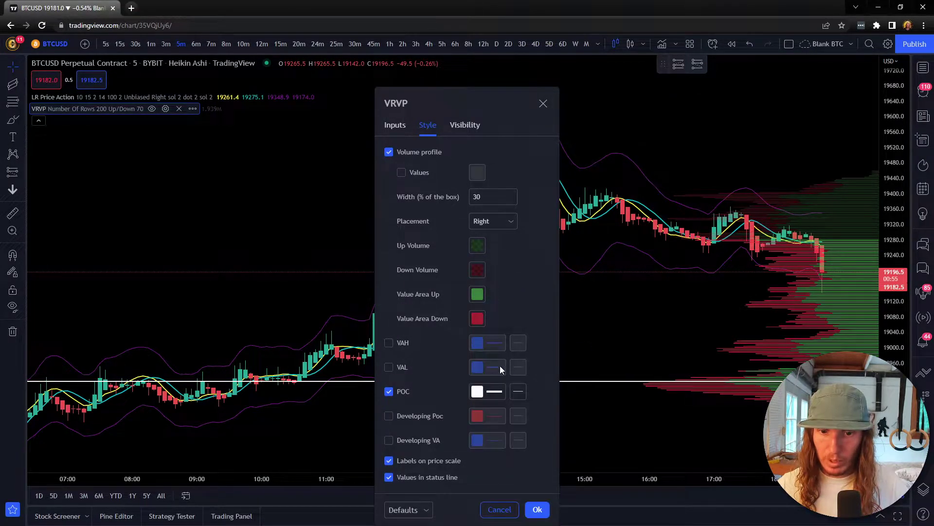
# Enable the volume profile's VAH and VAL lines and give both the thinnest line thickness.
pyautogui.click(394, 342)
pyautogui.click(389, 368)
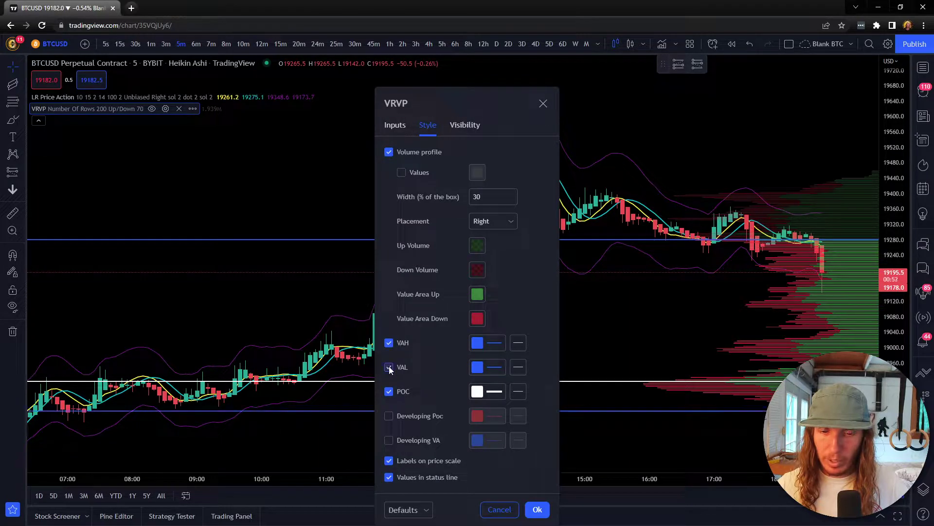
pyautogui.click(492, 343)
pyautogui.click(489, 515)
pyautogui.click(515, 313)
pyautogui.click(489, 366)
pyautogui.click(479, 515)
pyautogui.click(522, 317)
# Set the VAH and VAL lines to the dotted line style and apply the volume profile settings.
pyautogui.click(518, 343)
pyautogui.click(536, 395)
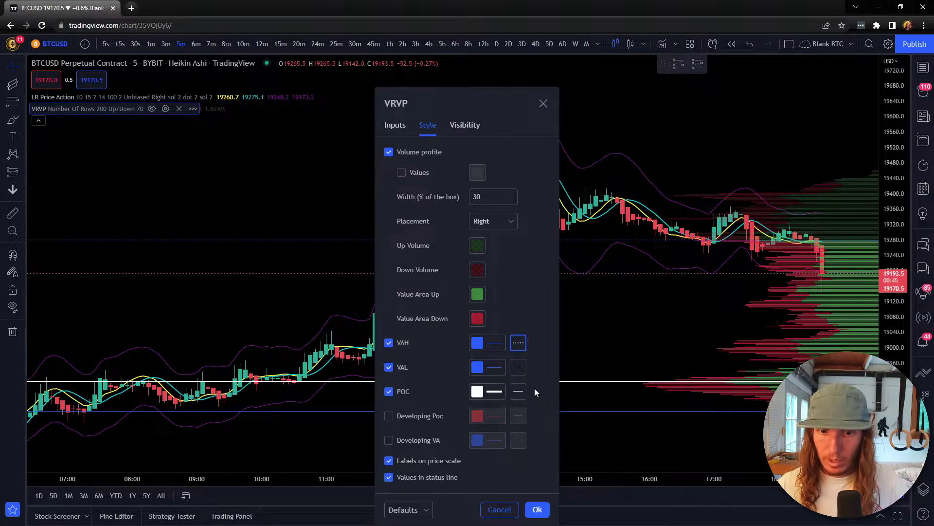
pyautogui.click(519, 367)
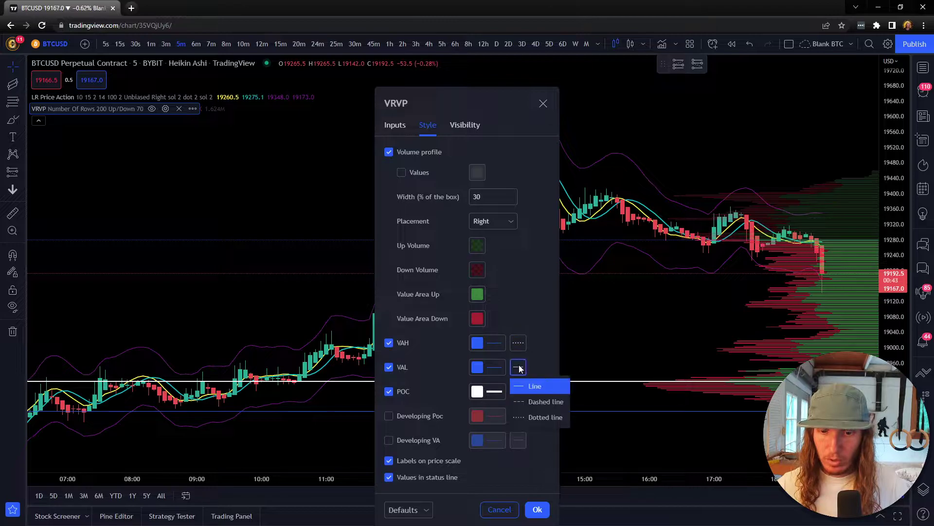
pyautogui.click(536, 419)
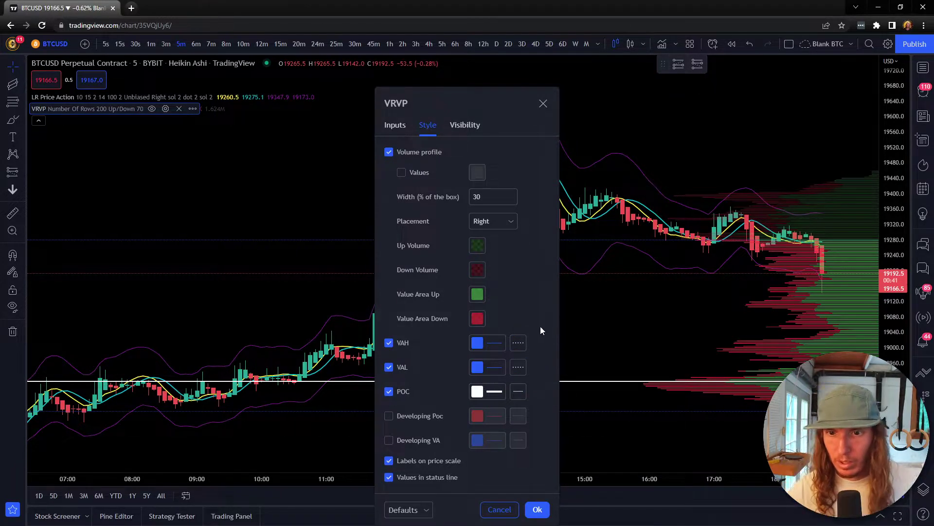
pyautogui.click(538, 509)
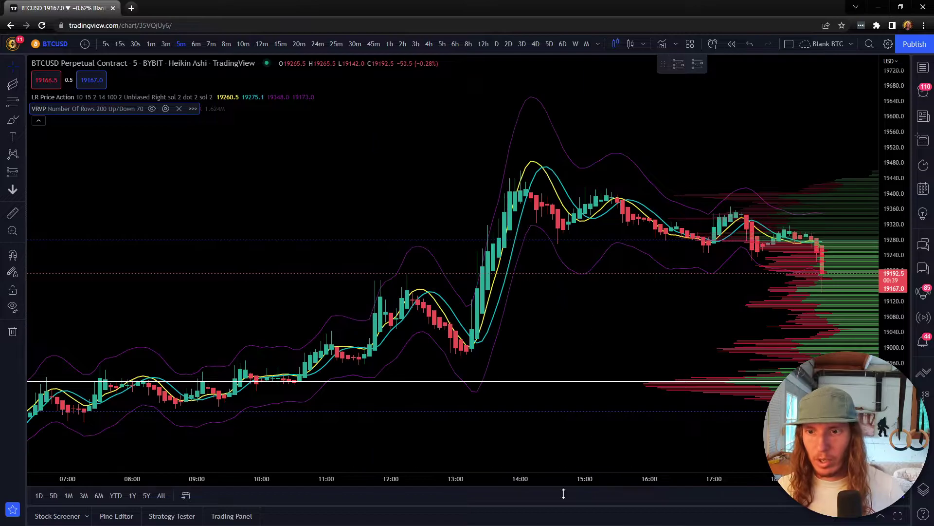
# Mark the moving-average crossovers near 17:30 and 15:05 and the rise after 15:05 with brush strokes, and undo the marks.
pyautogui.moveTo(628, 309); pyautogui.dragTo(467, 307)
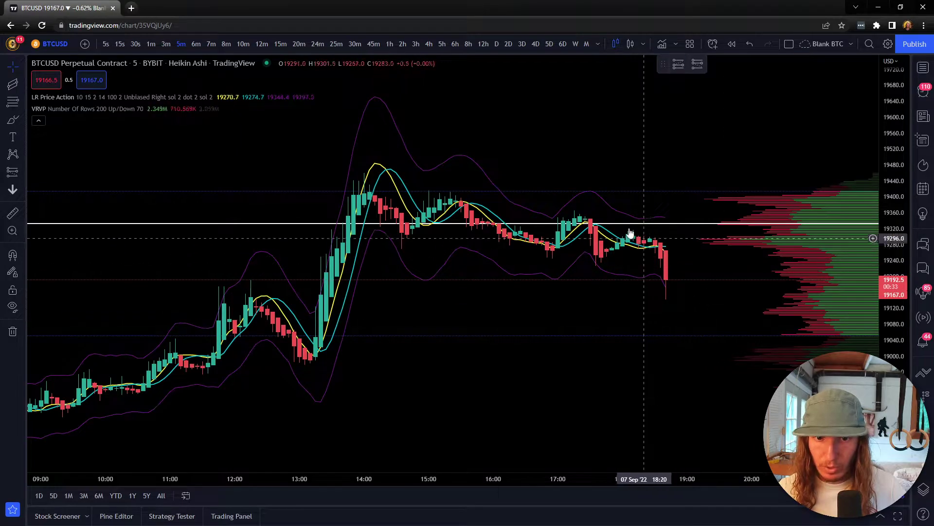
pyautogui.scroll(2, 500, 273)
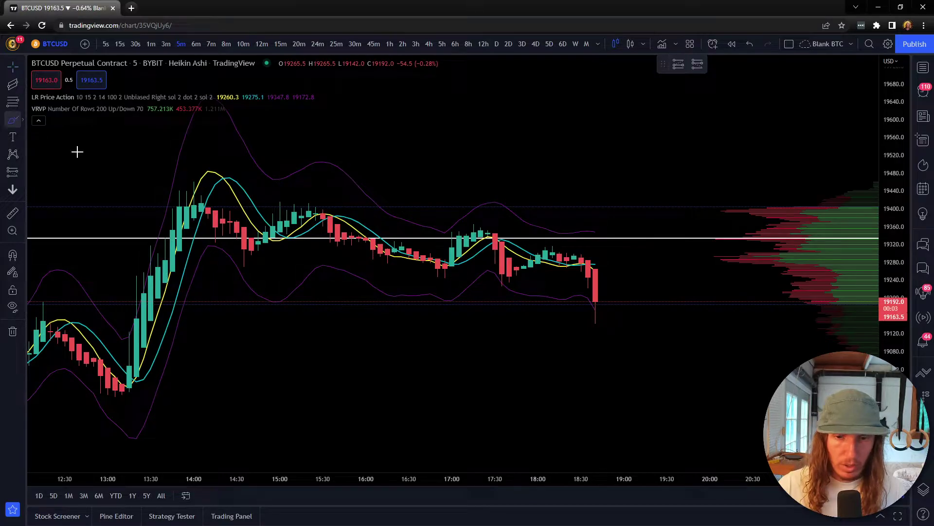
pyautogui.moveTo(501, 234)
pyautogui.mouseDown()
pyautogui.moveTo(500, 250)
pyautogui.moveTo(497, 229)
pyautogui.mouseUp()
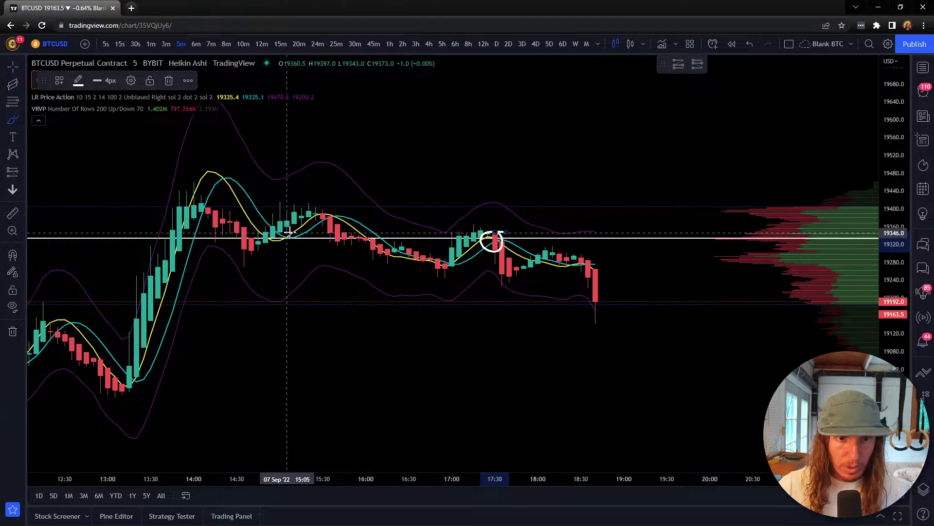
pyautogui.moveTo(288, 231); pyautogui.dragTo(315, 203)
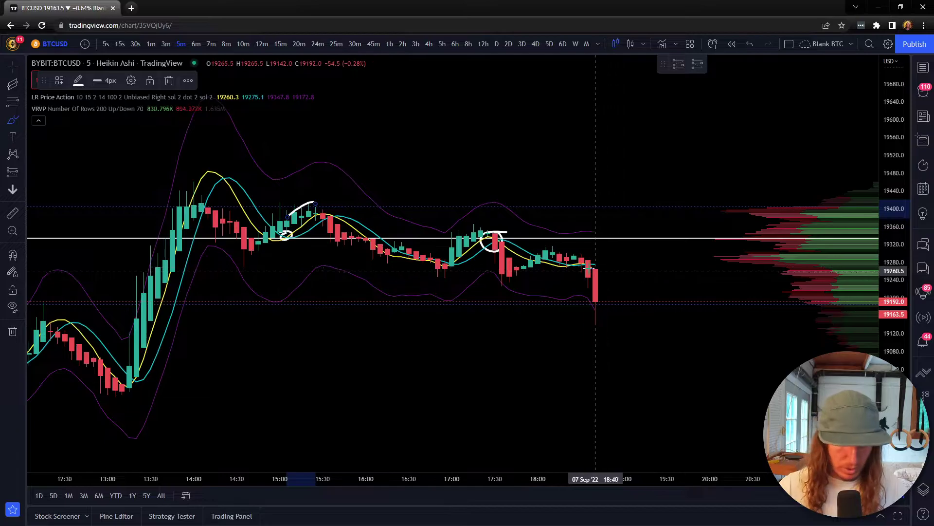
pyautogui.hotkey('ctrl', 'z')
pyautogui.hotkey('ctrl', 'z')
pyautogui.hotkey('ctrl', 'z')
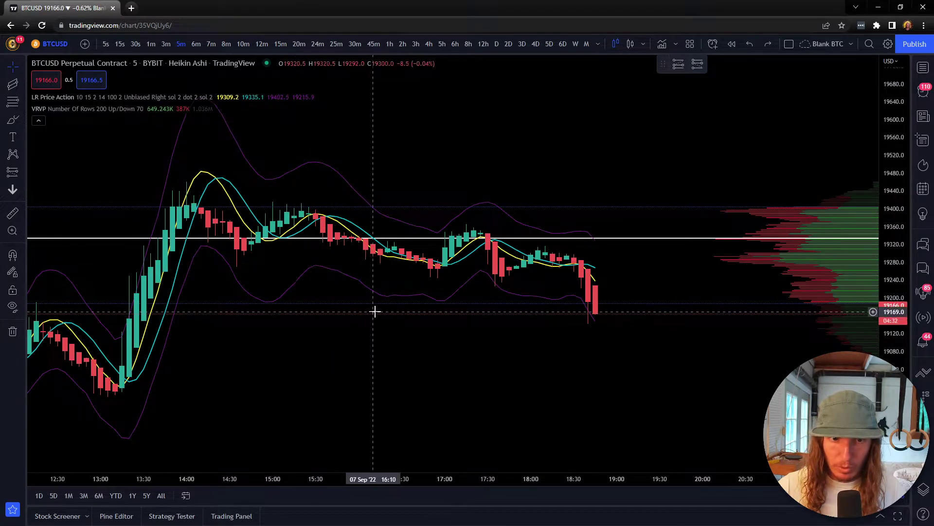
# Circle the bearish moving-average crossover near 15:35 with the Brush and undo the mark.
pyautogui.click(12, 122)
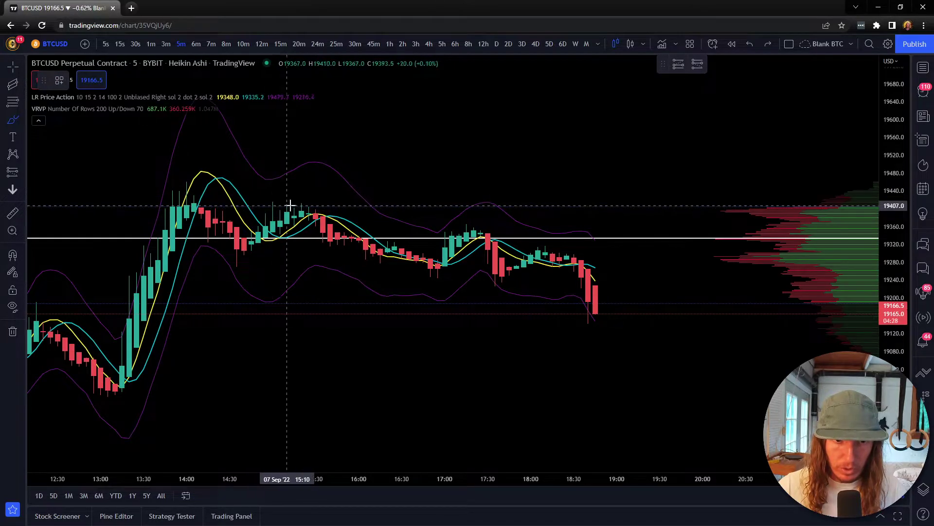
pyautogui.click(323, 212)
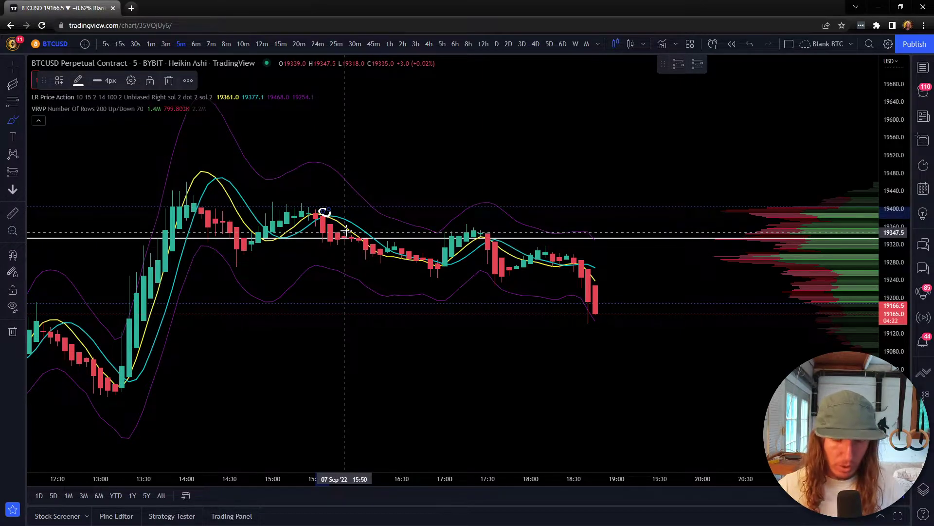
pyautogui.hotkey('ctrl', 'z')
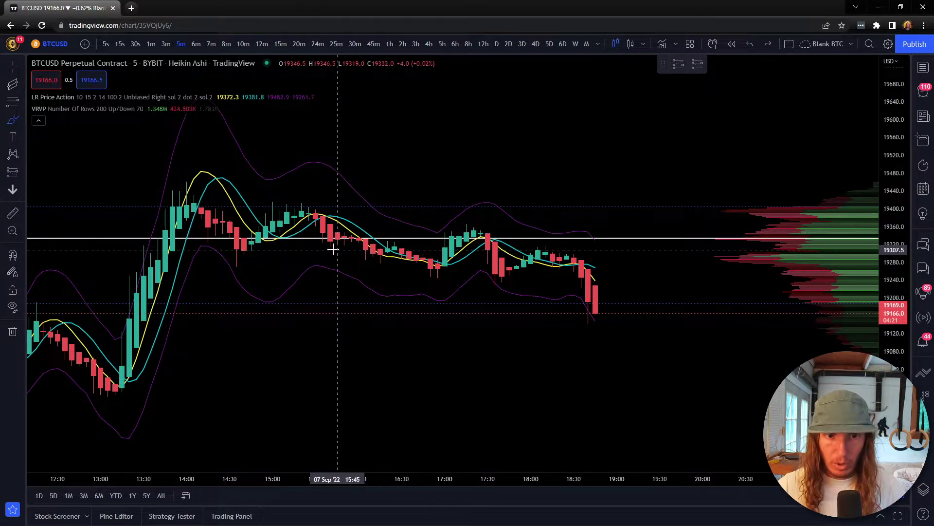
# Place a short position at the 15:40 bearish crossover, entry about 19366.5, with the stop at about 19367 and the target at about 19255.
pyautogui.click(699, 64)
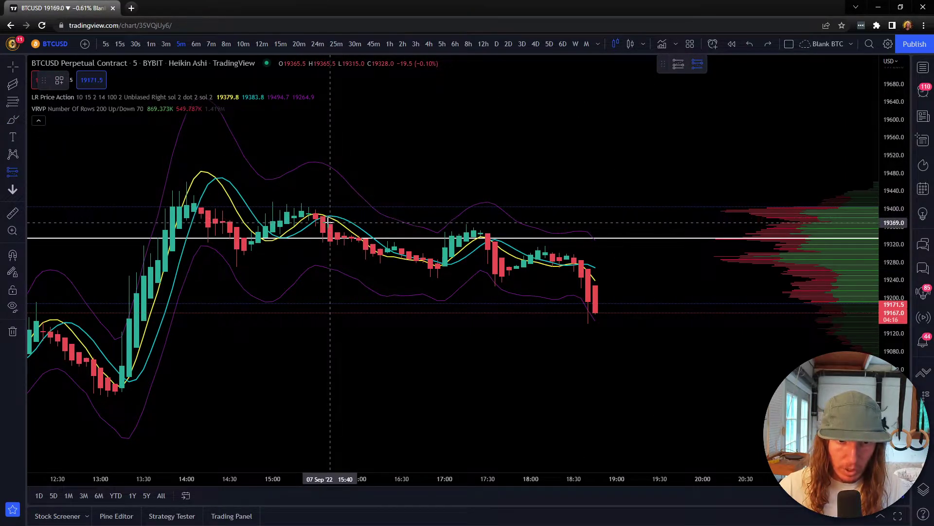
pyautogui.click(330, 222)
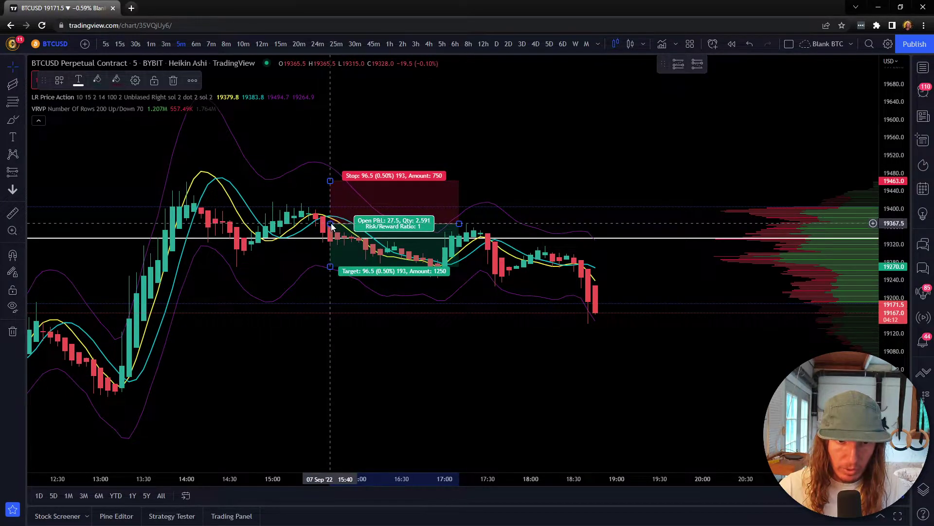
pyautogui.moveTo(330, 181); pyautogui.dragTo(330, 200)
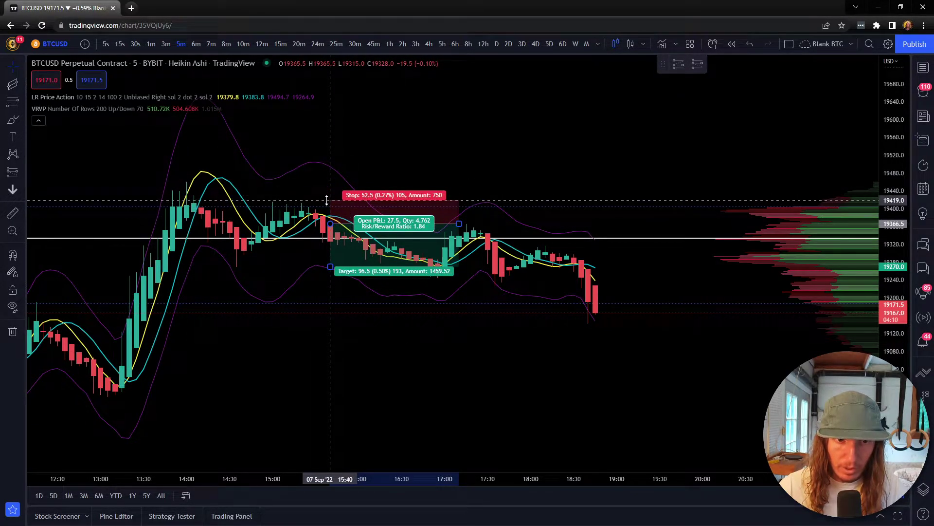
pyautogui.moveTo(330, 267); pyautogui.dragTo(331, 238)
pyautogui.moveTo(331, 198); pyautogui.dragTo(347, 273)
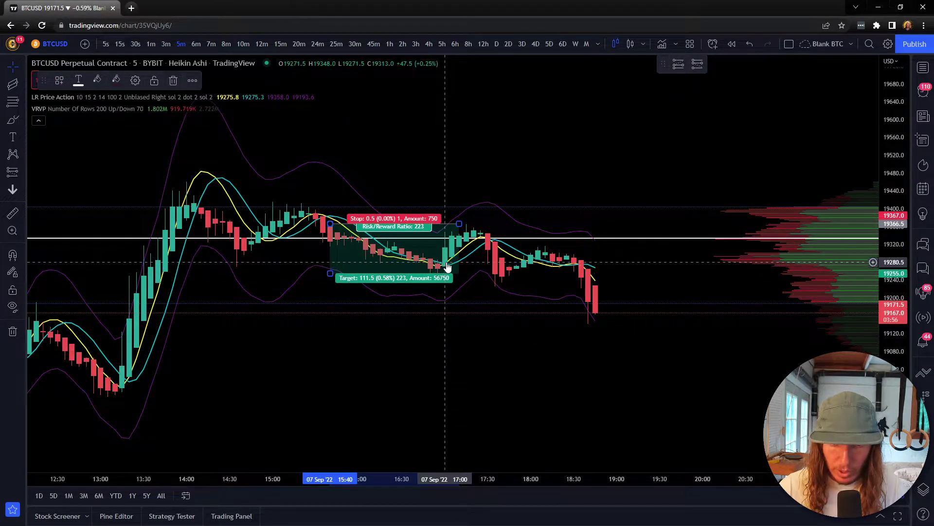
# Shorten the first short position so that it ends at the 17:00 candle.
pyautogui.click(459, 240)
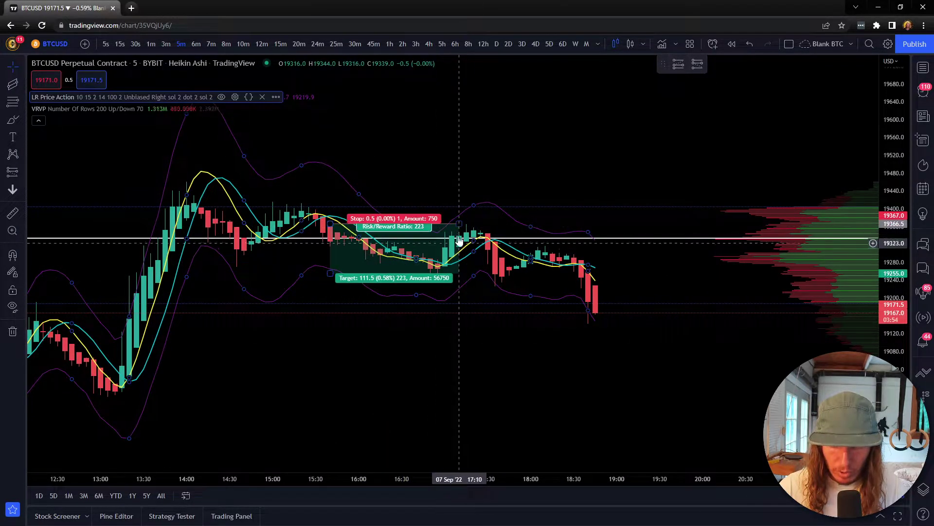
pyautogui.moveTo(459, 241); pyautogui.dragTo(446, 236)
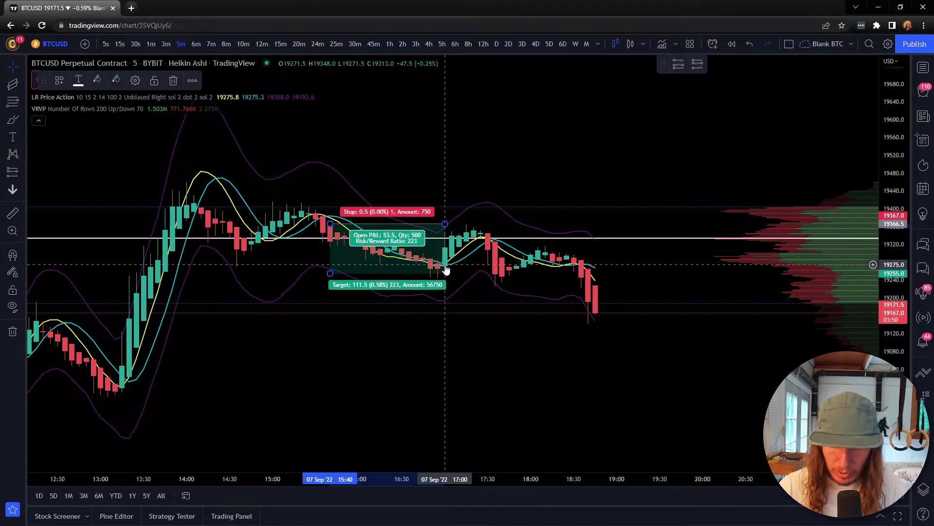
pyautogui.click(521, 361)
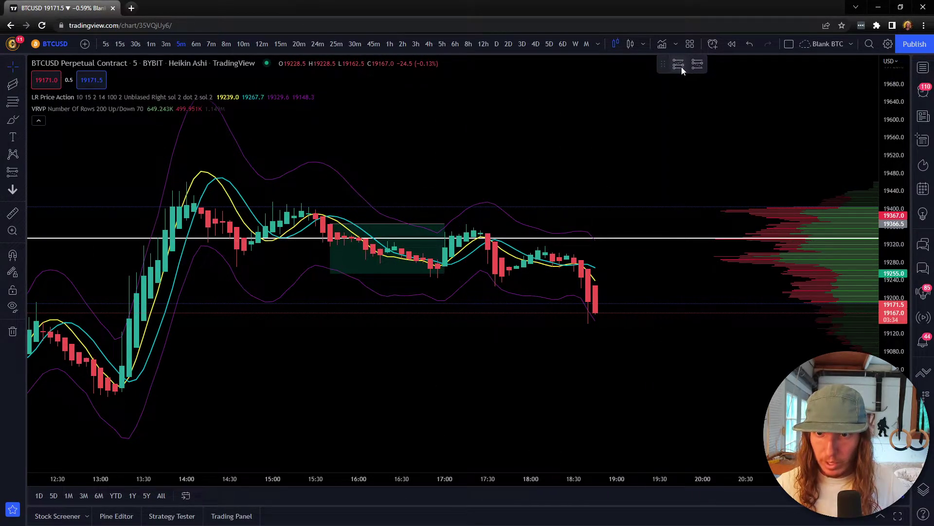
# Place a short position at the 17:35 crossover with entry at about 19323 and tighten its stop to about 19370.
pyautogui.click(698, 65)
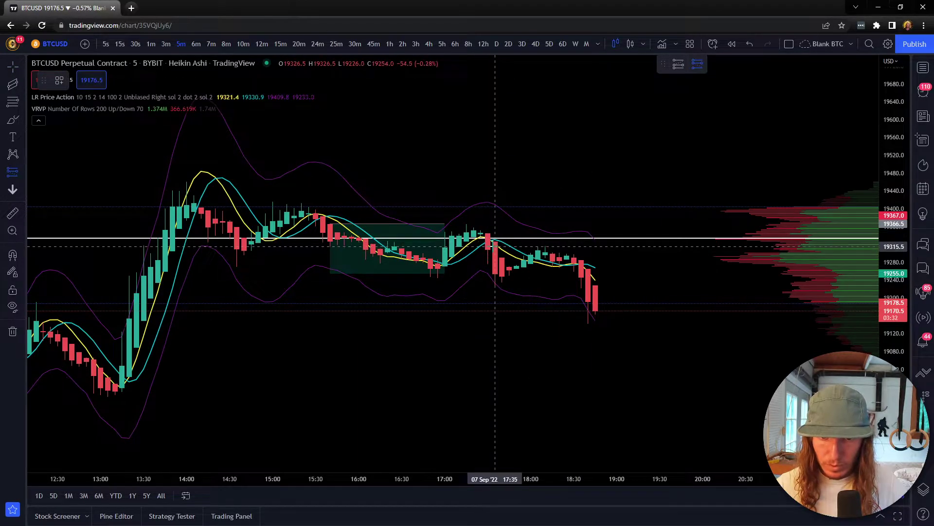
pyautogui.click(495, 242)
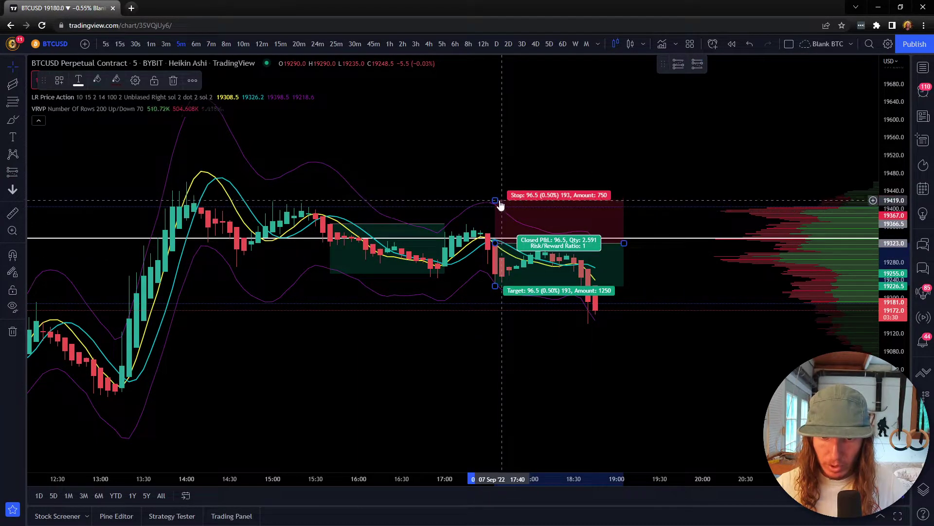
pyautogui.moveTo(495, 200); pyautogui.dragTo(492, 222)
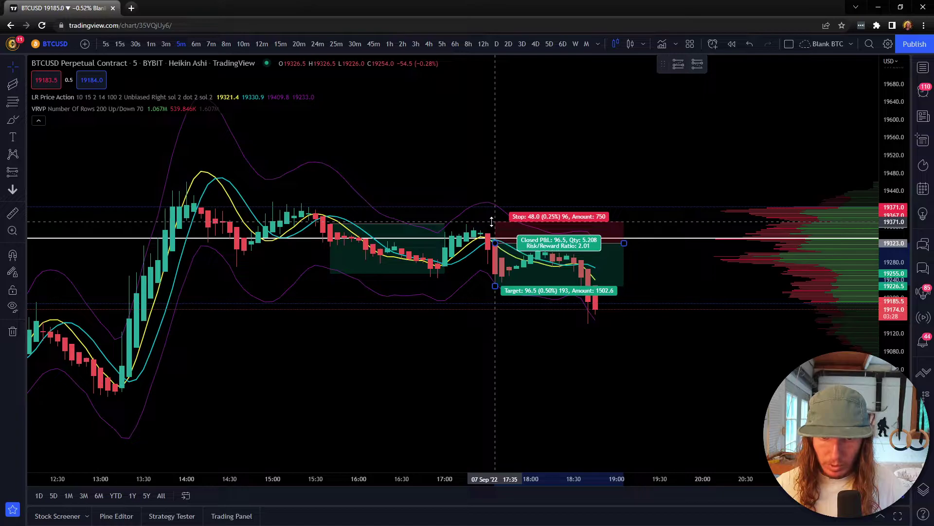
pyautogui.click(492, 222)
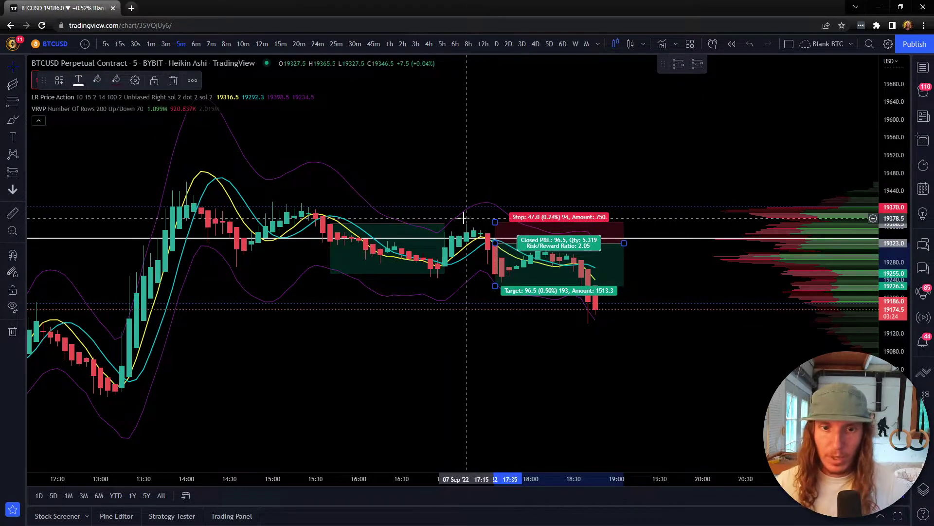
pyautogui.click(509, 372)
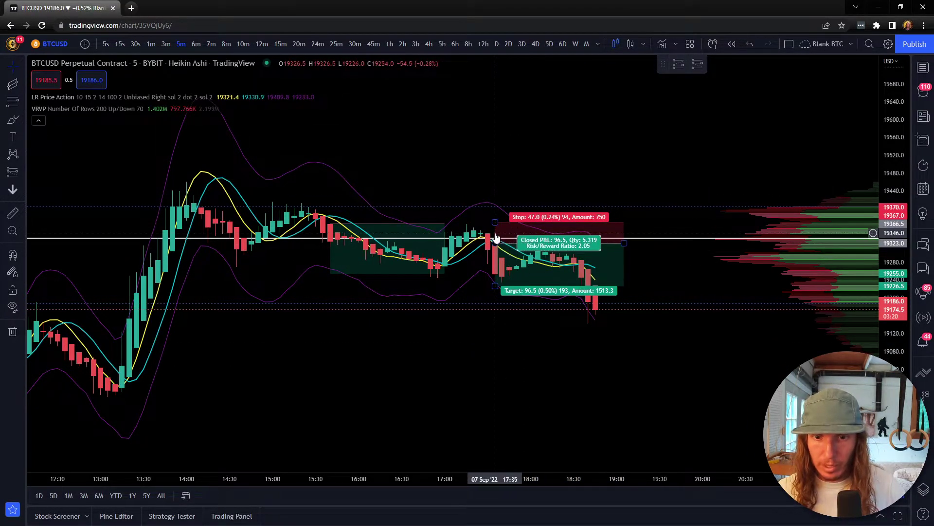
# Move the 17:35 short position's stop to about 19324 and extend its target to about 19159.
pyautogui.moveTo(496, 286); pyautogui.dragTo(496, 285)
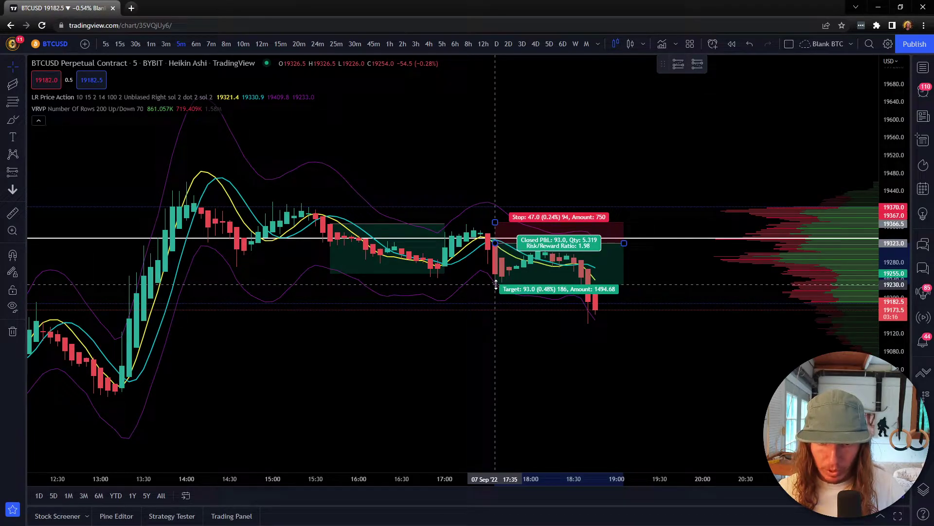
pyautogui.click(496, 286)
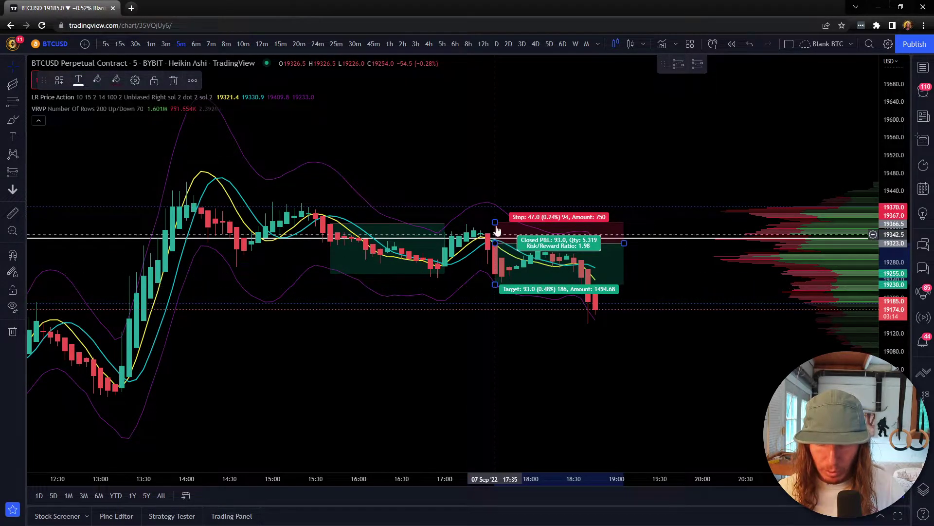
pyautogui.moveTo(495, 222); pyautogui.dragTo(495, 240)
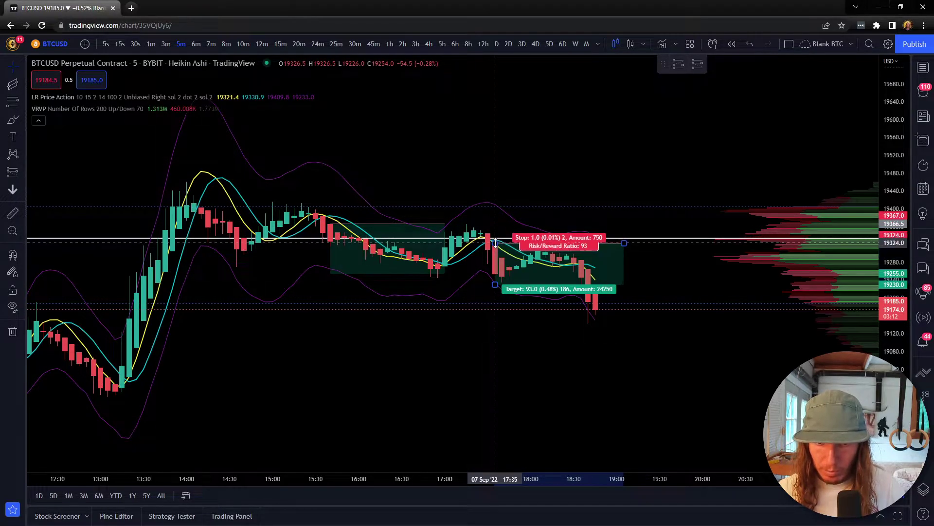
pyautogui.click(776, 286)
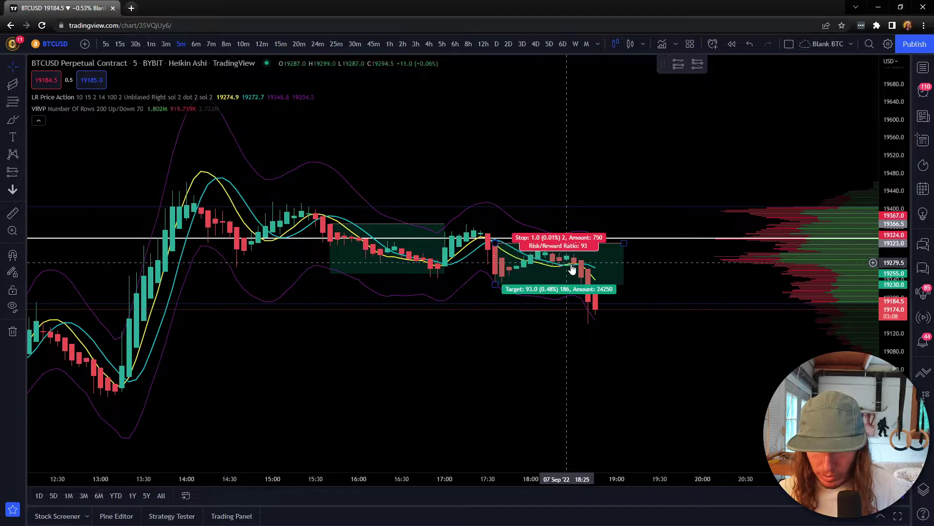
pyautogui.moveTo(596, 284); pyautogui.dragTo(596, 316)
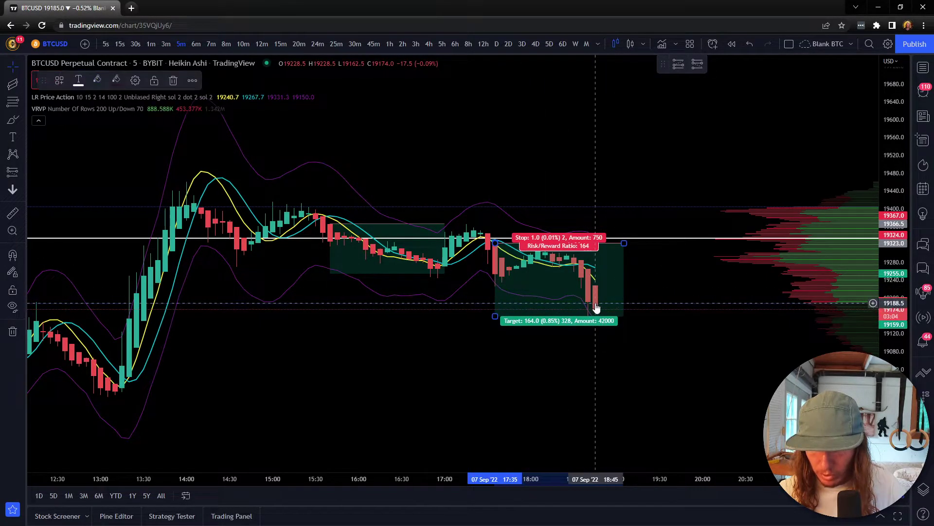
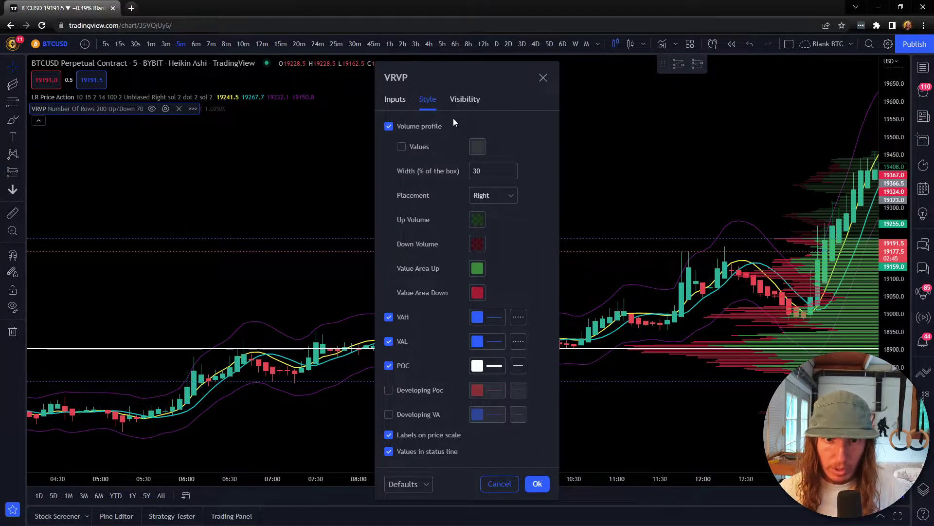
# Review the volume profile's inputs, set its placement to Left and apply the settings.
pyautogui.click(466, 96)
pyautogui.click(422, 101)
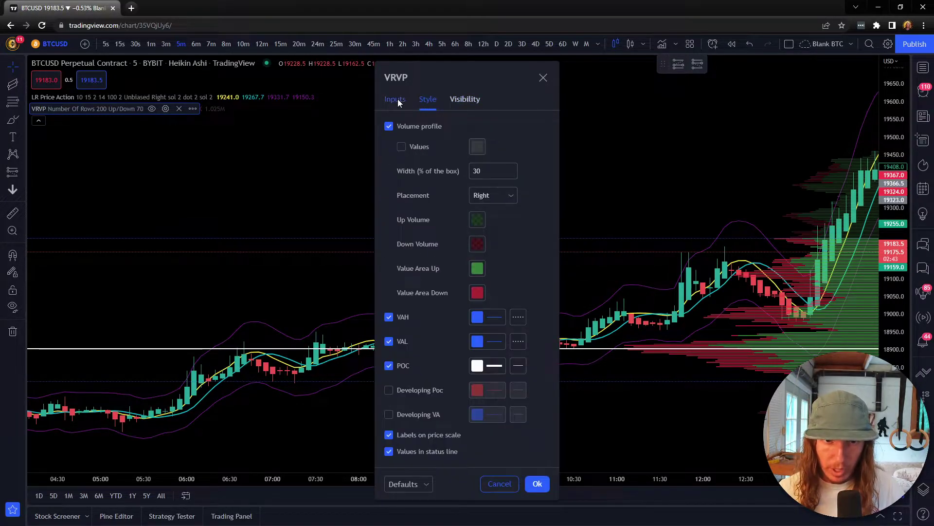
pyautogui.click(397, 99)
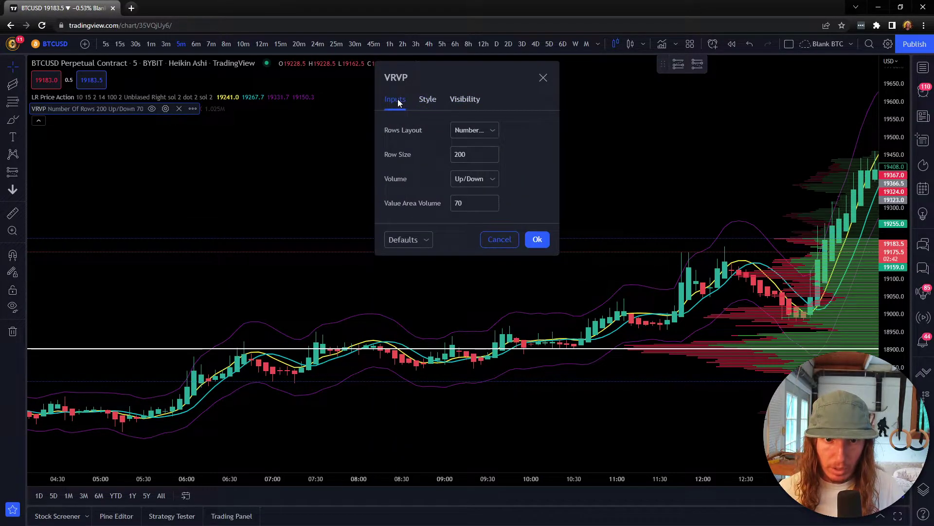
pyautogui.click(434, 97)
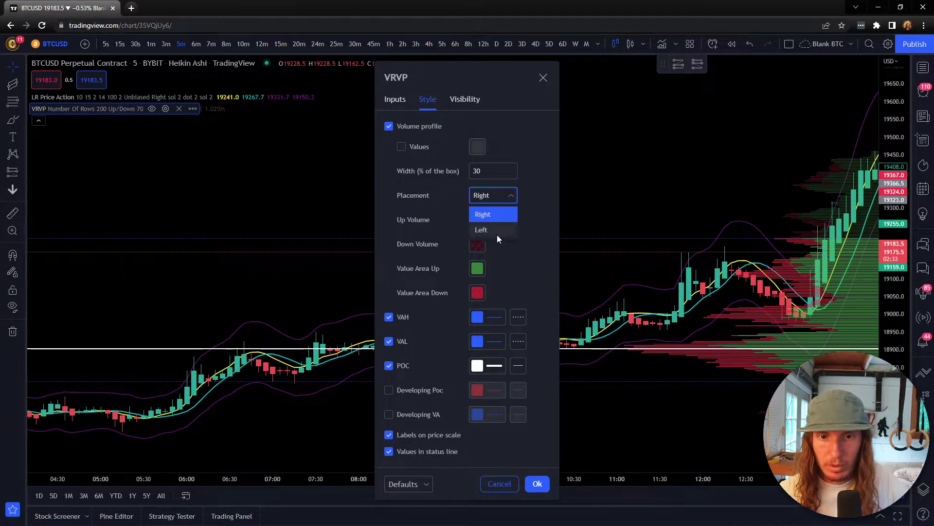
pyautogui.click(487, 230)
pyautogui.click(537, 484)
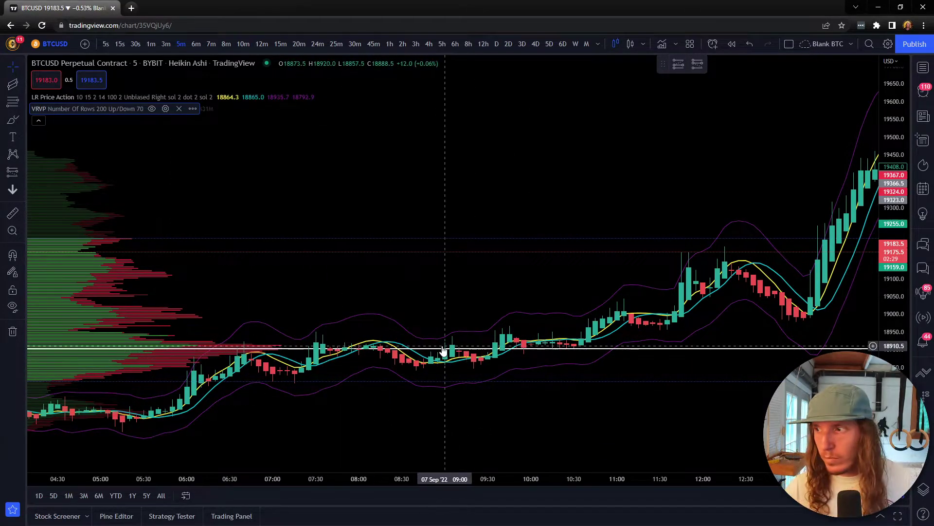
# Place a long position at the 13:20 bullish crossover with entry at about 19047.5 and its stop at about 18895.
pyautogui.moveTo(447, 265); pyautogui.dragTo(522, 265)
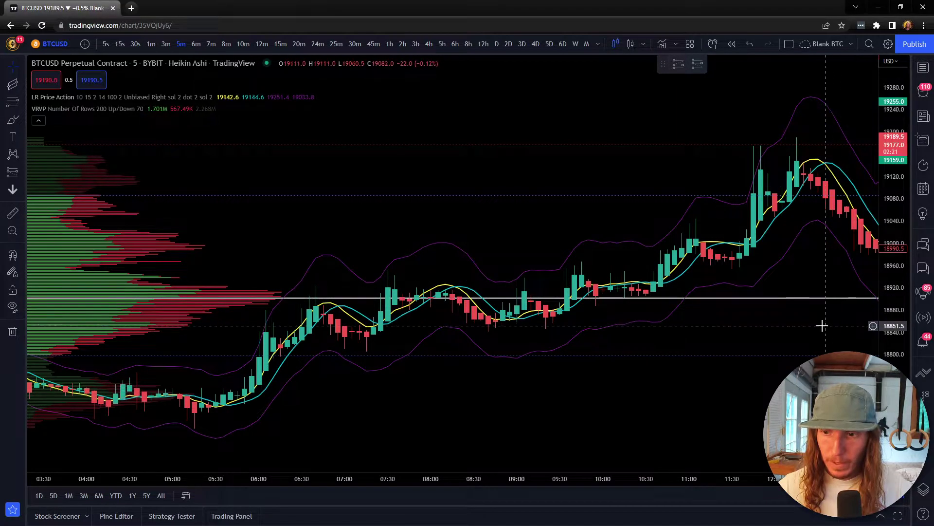
pyautogui.hscroll(2, 822, 326)
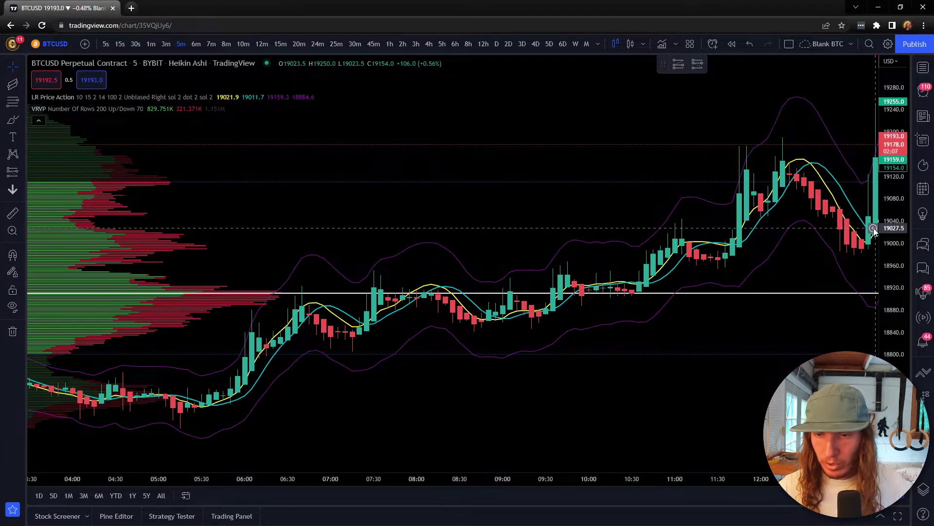
pyautogui.click(677, 66)
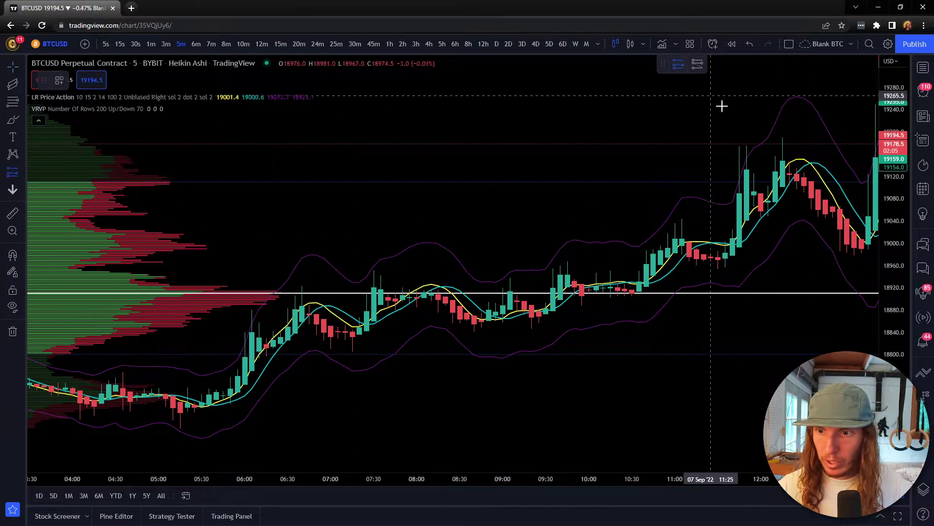
pyautogui.click(875, 216)
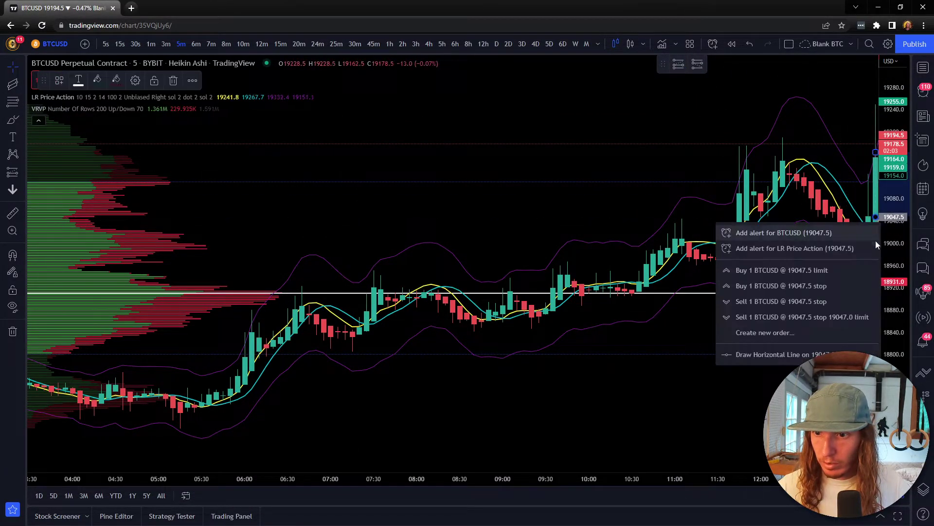
pyautogui.click(664, 345)
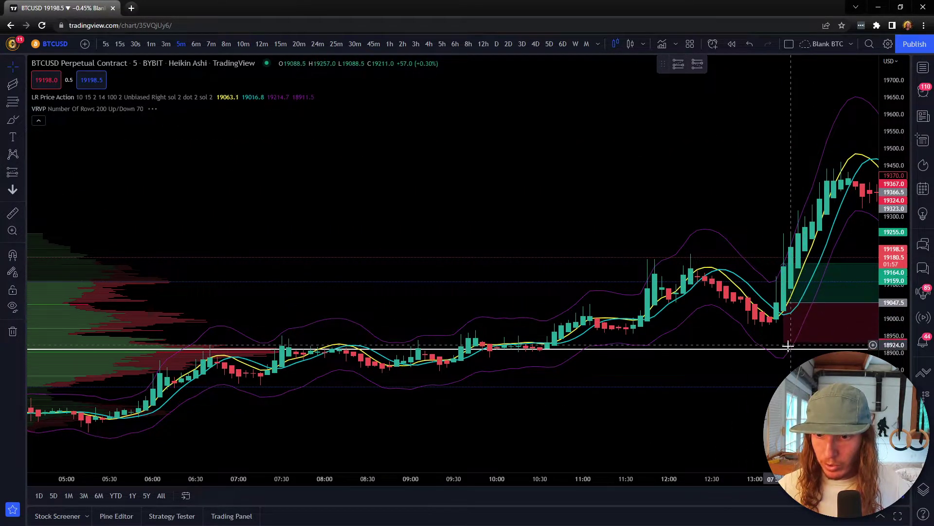
pyautogui.click(785, 345)
pyautogui.moveTo(785, 344); pyautogui.dragTo(784, 349)
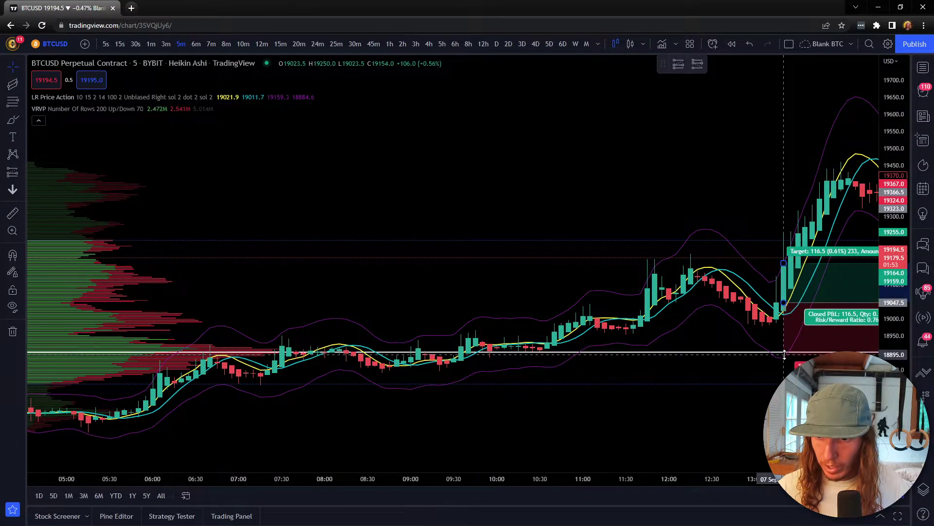
# Raise the 13:20 long position's target to about 19432 and tighten its stop to about 19047.
pyautogui.moveTo(710, 375); pyautogui.dragTo(590, 378)
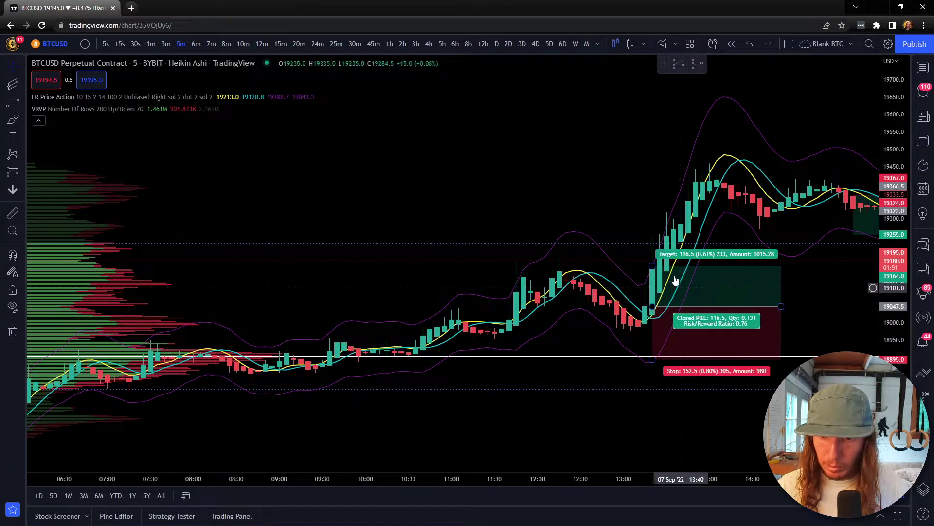
pyautogui.moveTo(653, 267); pyautogui.dragTo(652, 185)
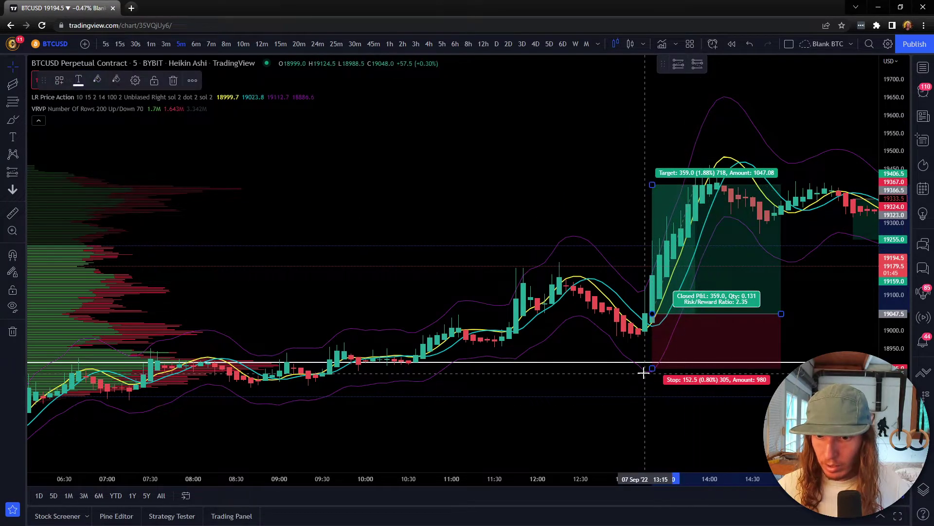
pyautogui.moveTo(650, 369); pyautogui.dragTo(652, 317)
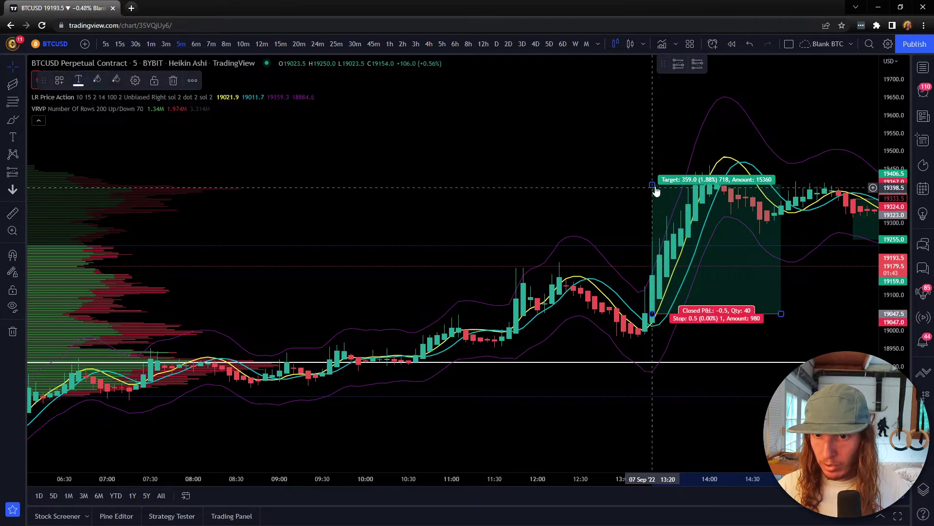
pyautogui.moveTo(653, 184)
pyautogui.mouseDown()
pyautogui.moveTo(653, 163)
pyautogui.moveTo(653, 175)
pyautogui.mouseUp()
pyautogui.click(841, 279)
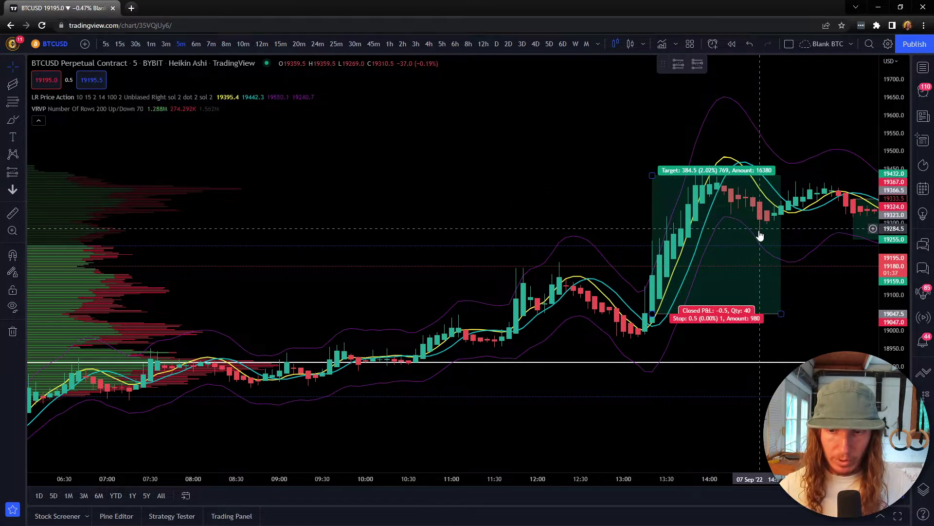
# Place a short position at the 12:30 bearish crossover with entry at about 19101.
pyautogui.moveTo(486, 207); pyautogui.dragTo(768, 162)
pyautogui.moveTo(690, 425); pyautogui.dragTo(700, 428)
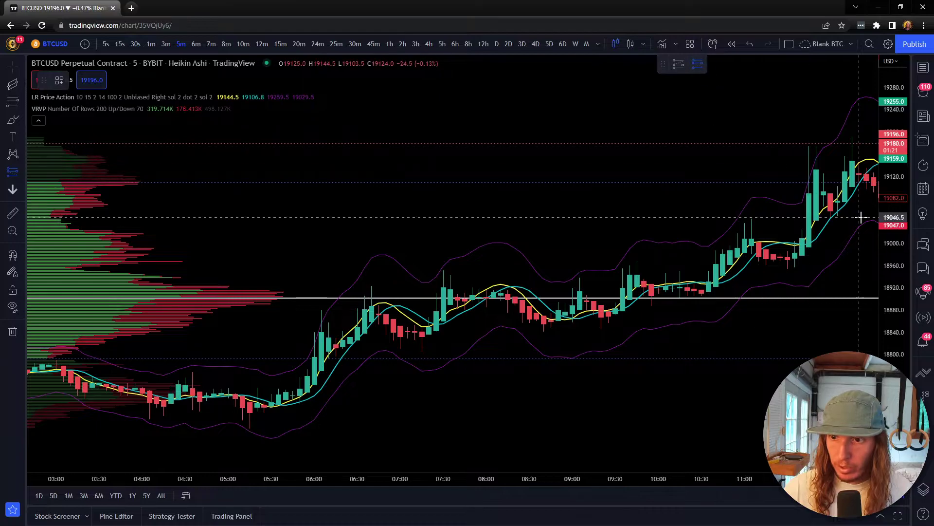
pyautogui.click(876, 187)
pyautogui.click(831, 403)
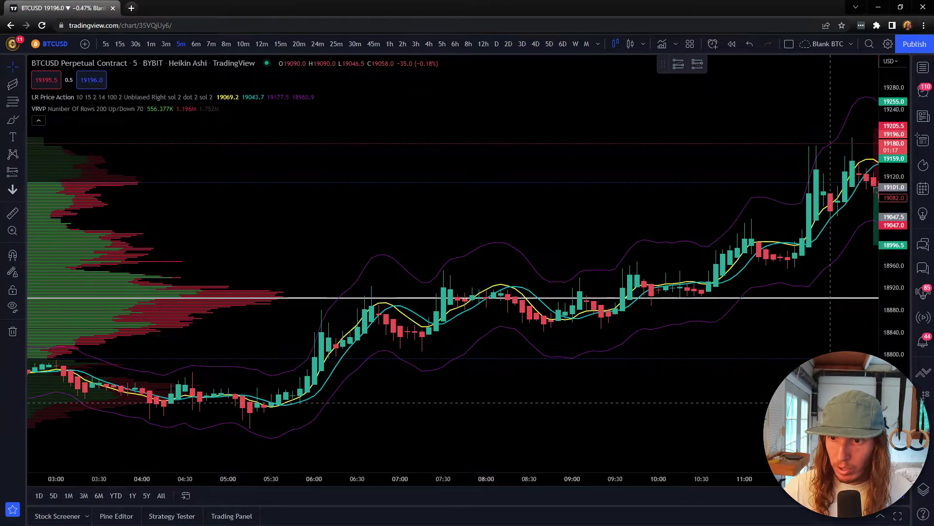
pyautogui.moveTo(831, 402); pyautogui.dragTo(686, 407)
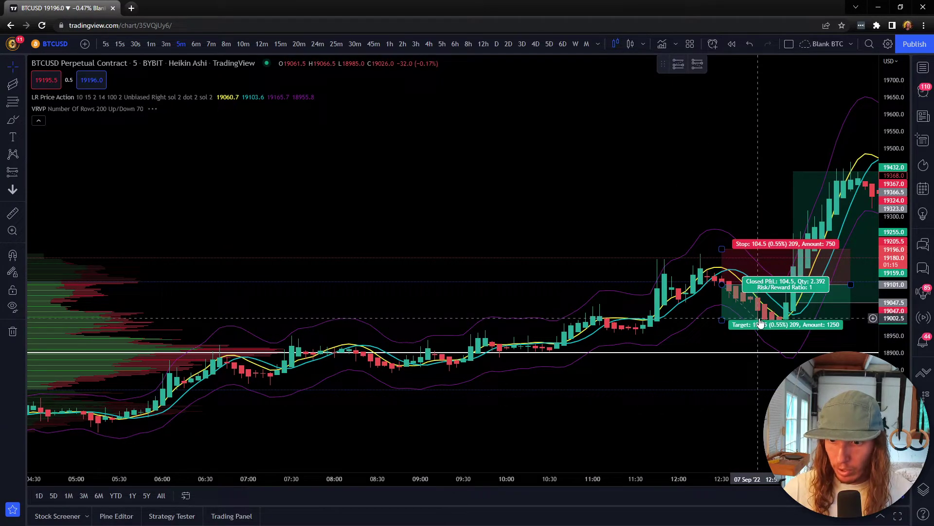
# Tighten the 12:30 short position's stop to about 19151.
pyautogui.moveTo(724, 246); pyautogui.dragTo(722, 263)
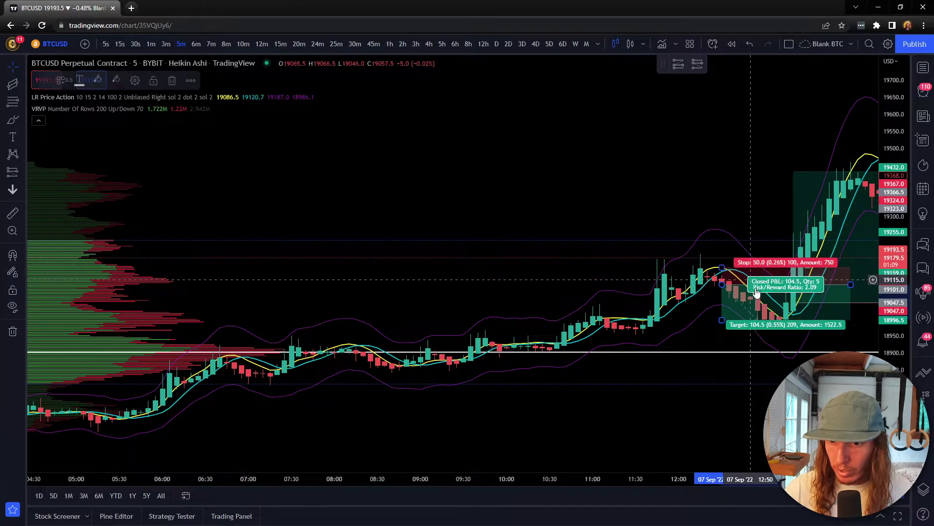
pyautogui.moveTo(775, 370); pyautogui.dragTo(703, 378)
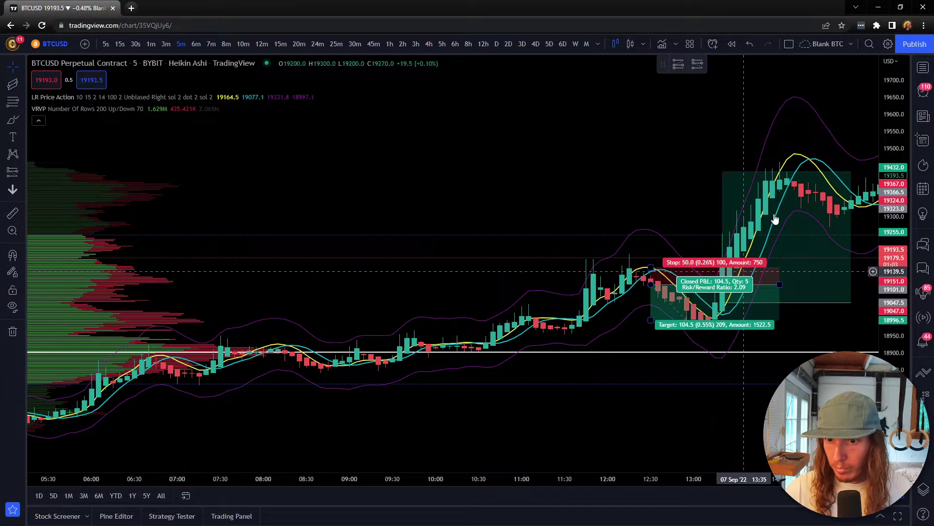
# Place a long position at the 03:05 bullish crossover on 6 September with entry at about 19911.
pyautogui.moveTo(538, 397); pyautogui.dragTo(729, 427)
pyautogui.moveTo(552, 421); pyautogui.dragTo(670, 402)
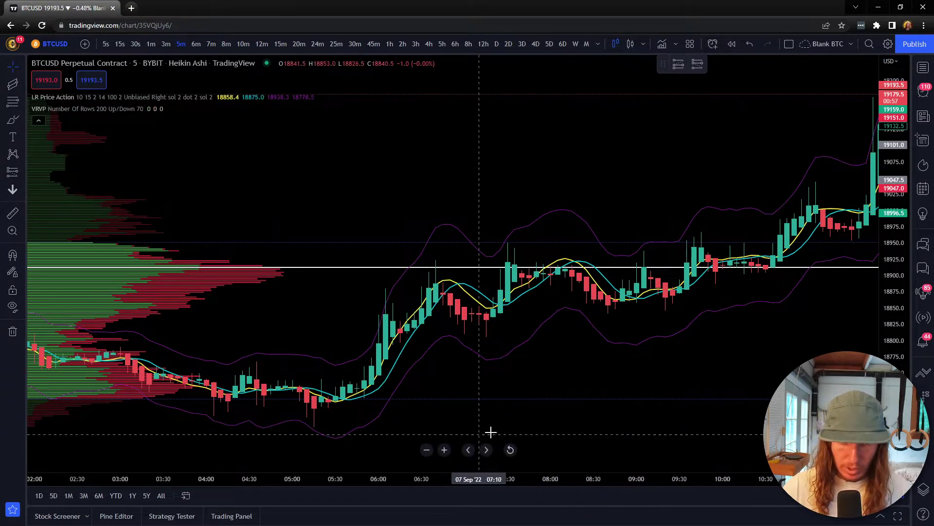
pyautogui.moveTo(478, 434); pyautogui.dragTo(730, 424)
pyautogui.moveTo(349, 408); pyautogui.dragTo(744, 370)
pyautogui.moveTo(250, 349); pyautogui.dragTo(874, 300)
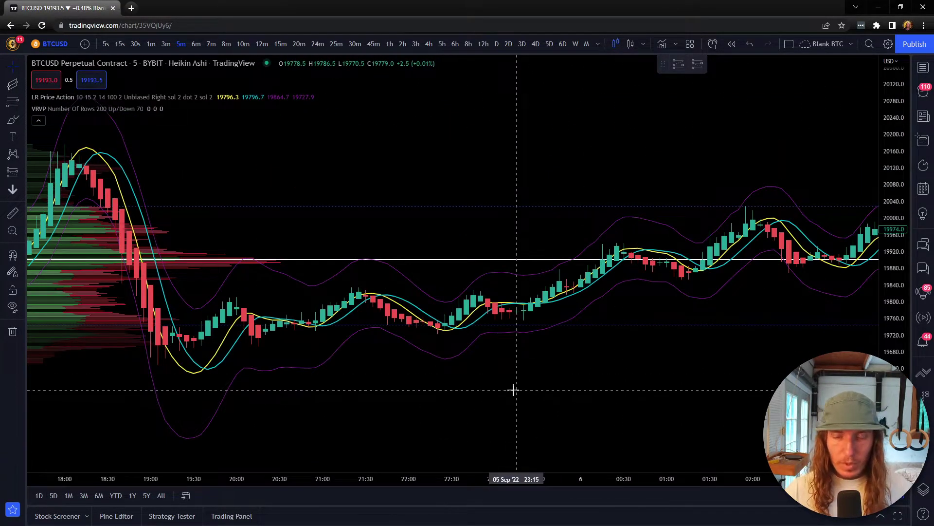
pyautogui.moveTo(559, 365); pyautogui.dragTo(599, 362)
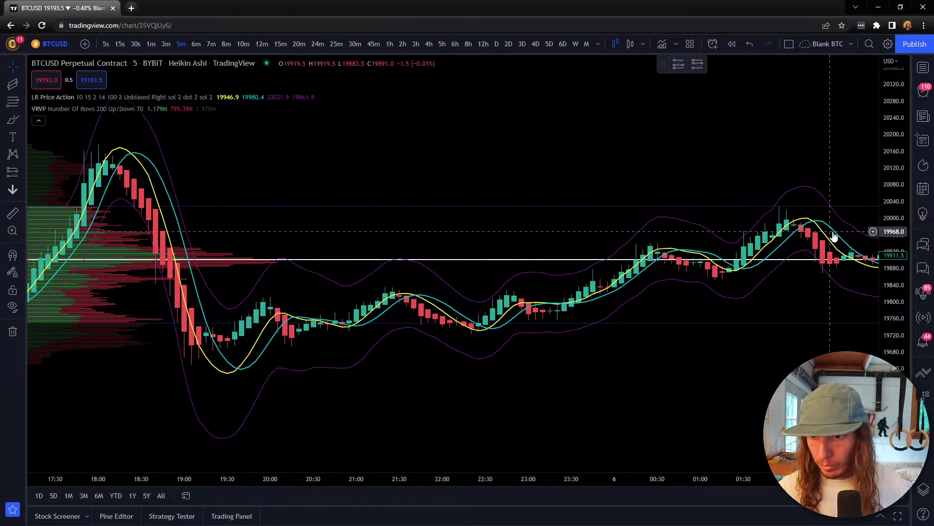
pyautogui.moveTo(837, 361); pyautogui.dragTo(832, 362)
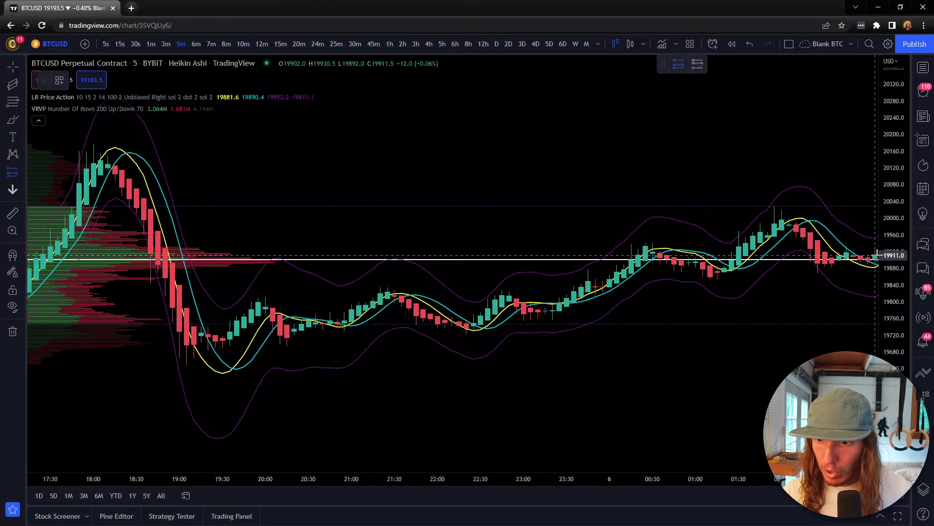
pyautogui.click(875, 257)
pyautogui.moveTo(672, 379); pyautogui.dragTo(597, 367)
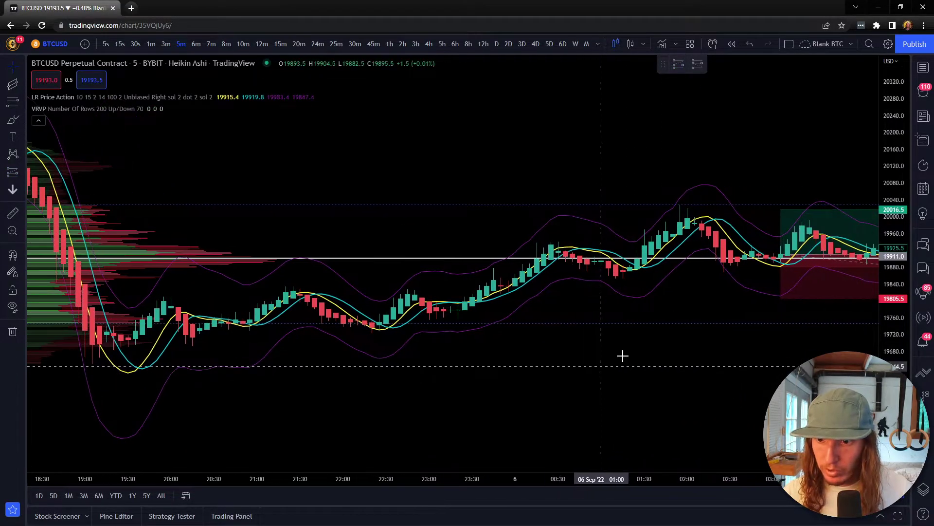
# Tighten the 03:05 long position's stop to about 19864.5 and lower its target to about 19992.5.
pyautogui.click(781, 257)
pyautogui.moveTo(784, 299); pyautogui.dragTo(781, 274)
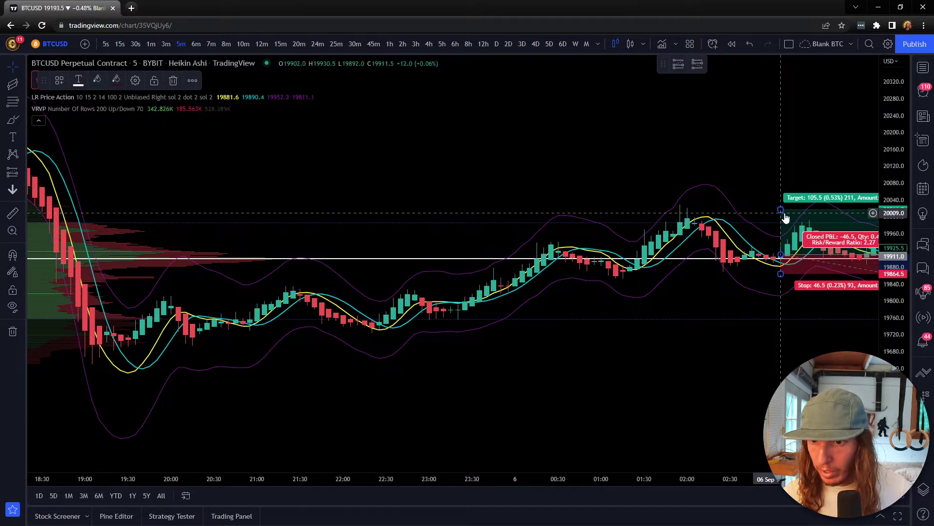
pyautogui.moveTo(781, 210); pyautogui.dragTo(784, 220)
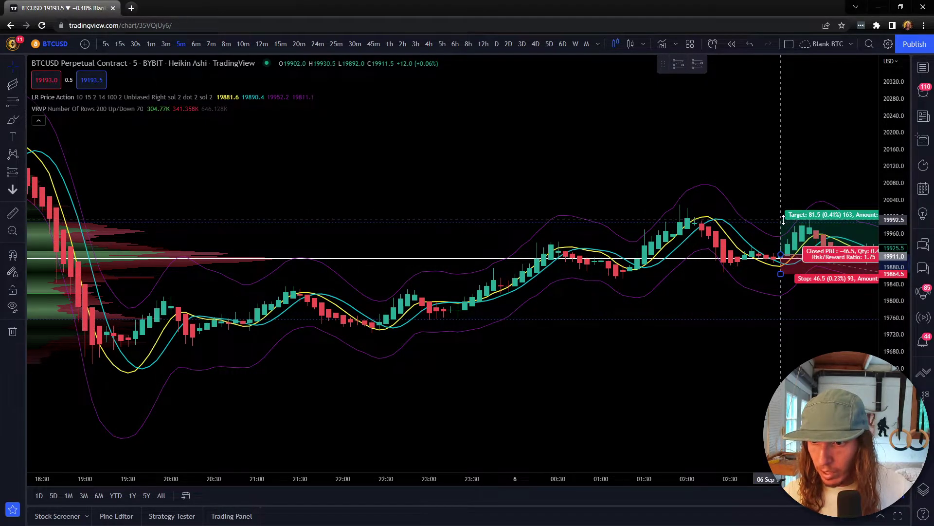
pyautogui.moveTo(759, 396); pyautogui.dragTo(615, 397)
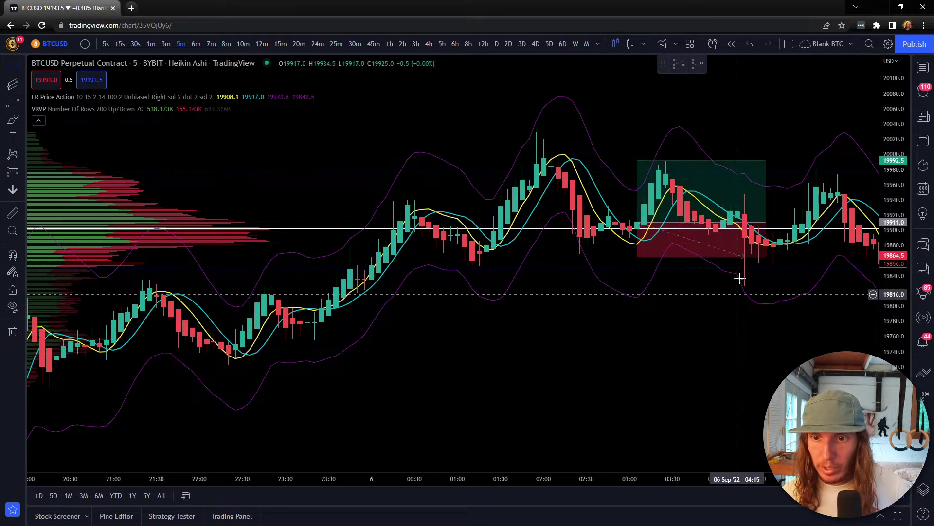
# Place a long position at the 04:50 bullish crossover with entry at about 19889, ending at about 05:20.
pyautogui.moveTo(583, 355); pyautogui.dragTo(810, 218)
pyautogui.moveTo(795, 319)
pyautogui.mouseDown()
pyautogui.moveTo(665, 321)
pyautogui.moveTo(809, 323)
pyautogui.moveTo(746, 319)
pyautogui.moveTo(793, 317)
pyautogui.mouseUp()
pyautogui.click(767, 155)
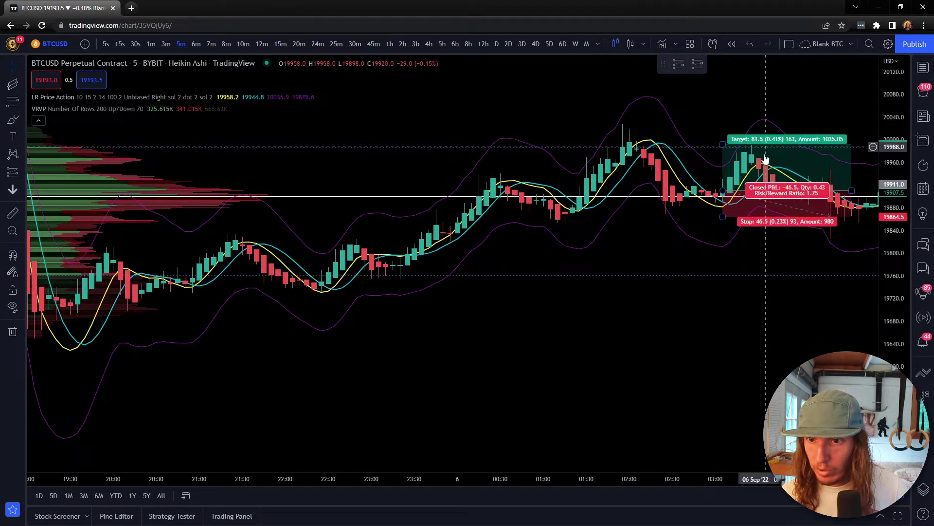
pyautogui.click(877, 214)
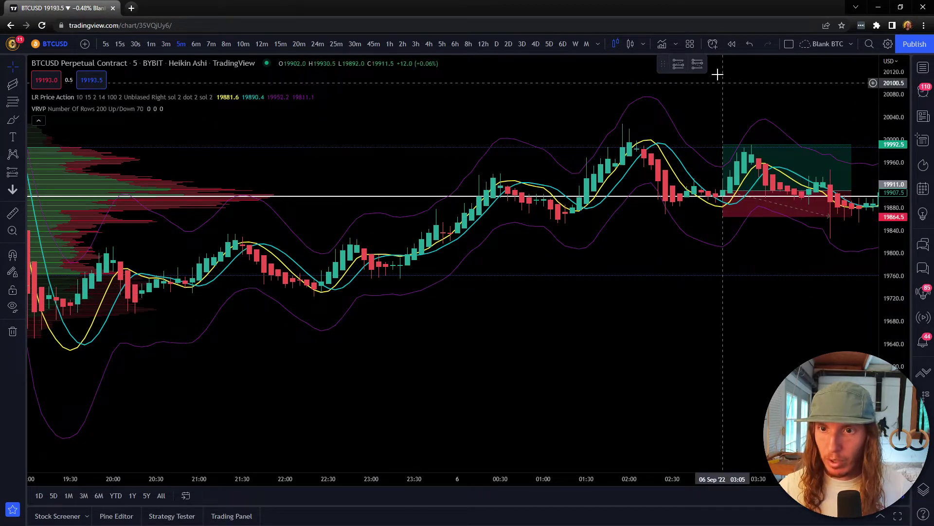
pyautogui.click(681, 64)
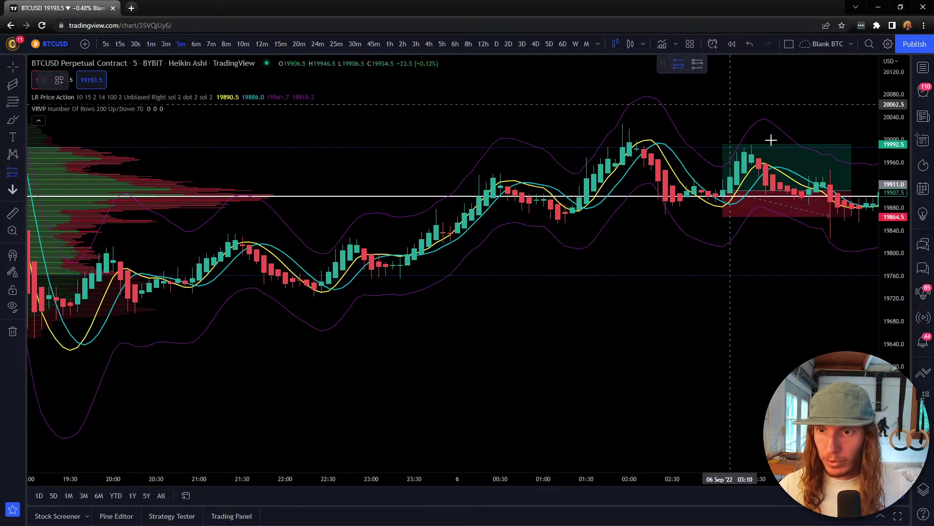
pyautogui.click(876, 202)
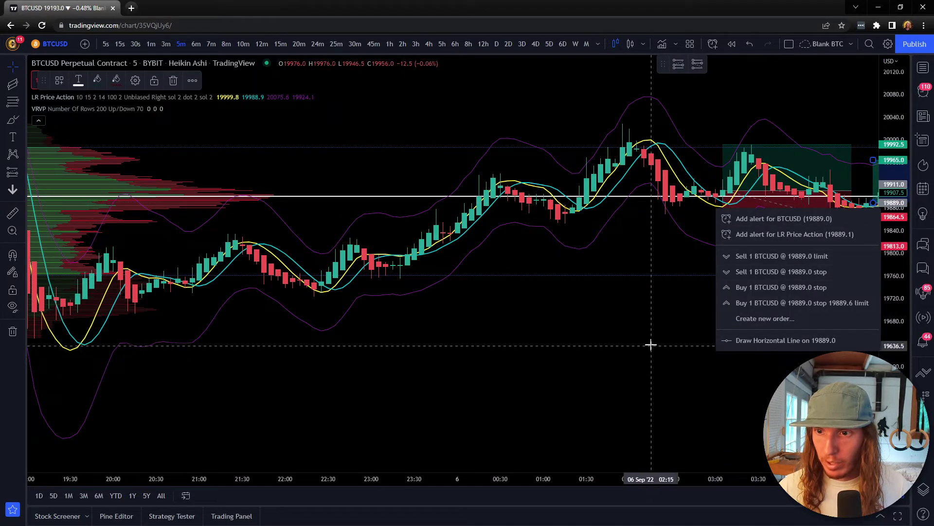
pyautogui.moveTo(647, 340); pyautogui.dragTo(499, 351)
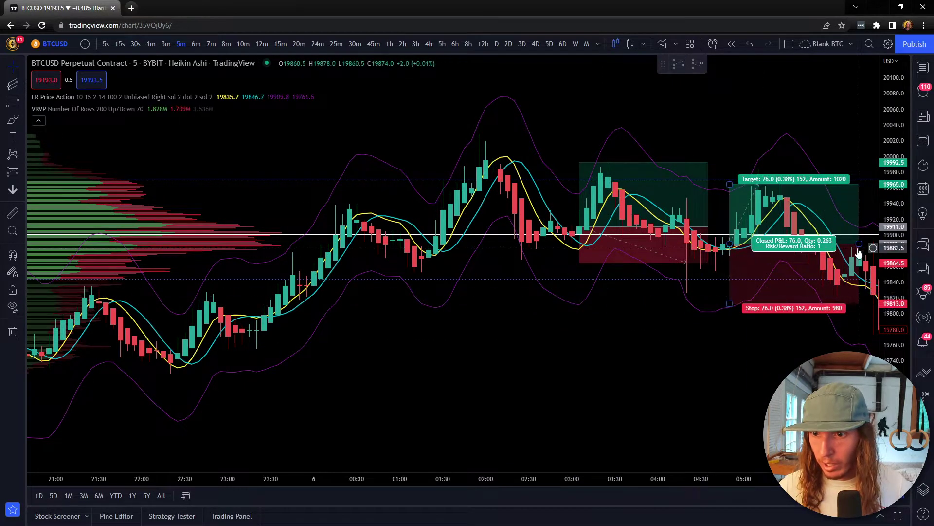
pyautogui.moveTo(543, 273); pyautogui.dragTo(641, 315)
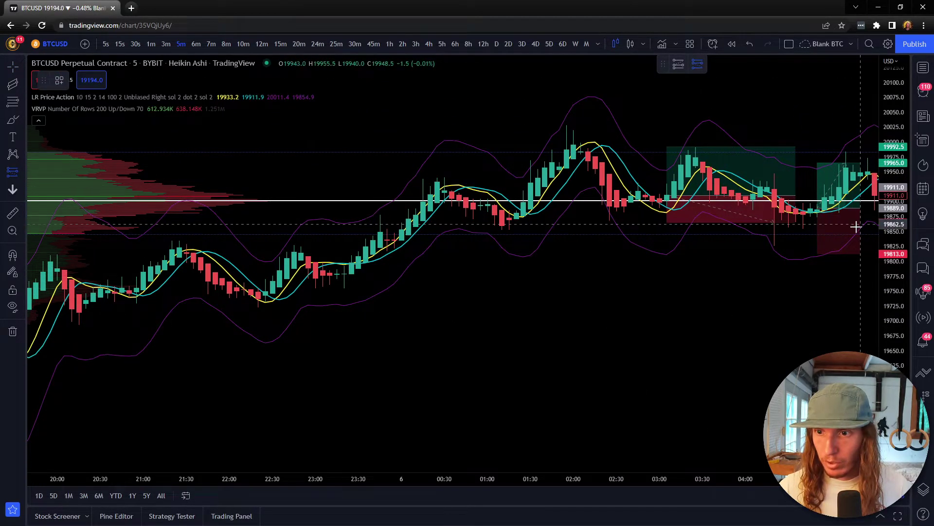
# Place a short position at the 05:30 bearish crossover with entry at about 19911.5.
pyautogui.rightClick(709, 200)
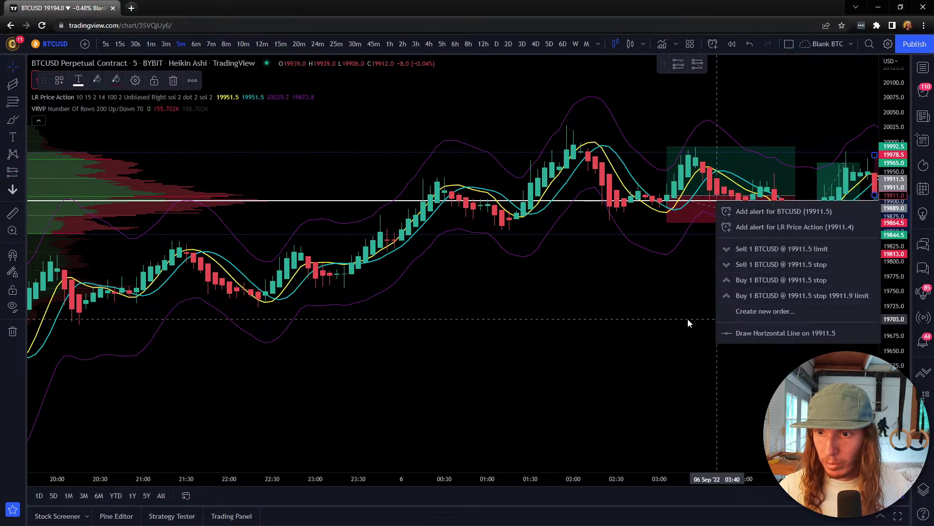
pyautogui.click(636, 313)
pyautogui.moveTo(636, 313); pyautogui.dragTo(609, 313)
pyautogui.click(855, 219)
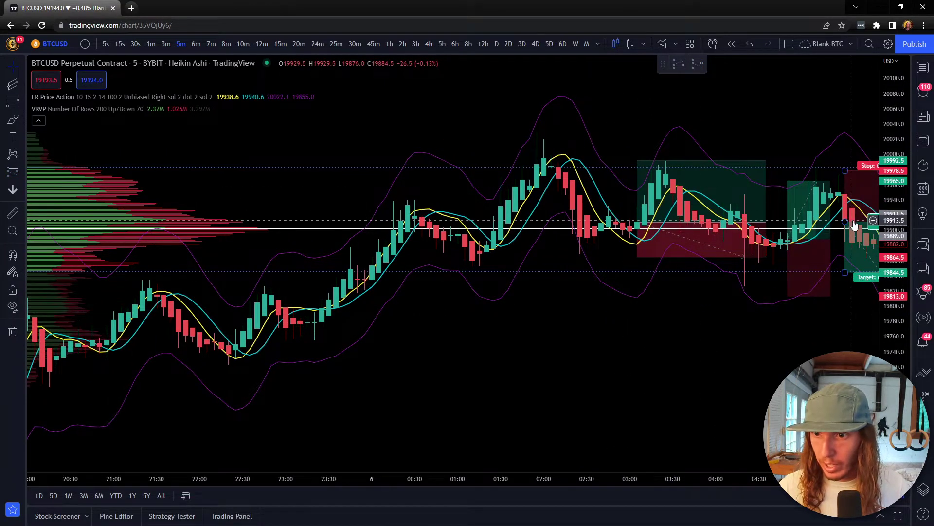
# Set the 05:30 short position's stop to about 19987.5 and its target to about 19665, and extend it to about 07:10.
pyautogui.moveTo(848, 169); pyautogui.dragTo(847, 161)
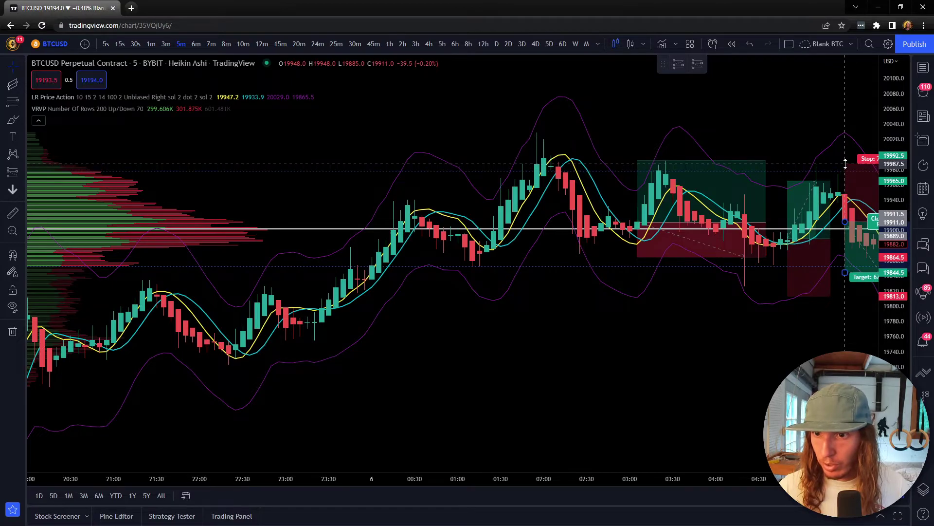
pyautogui.moveTo(772, 319); pyautogui.dragTo(542, 324)
pyautogui.click(638, 261)
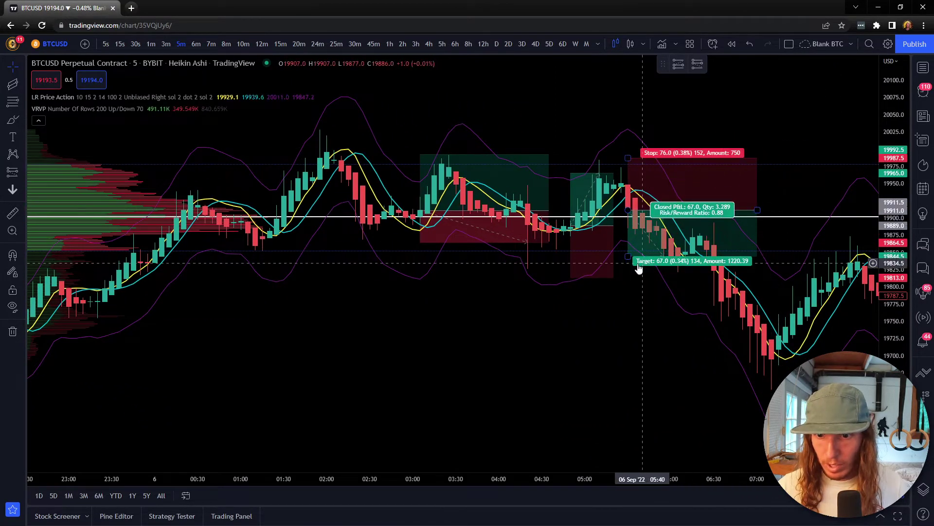
pyautogui.moveTo(629, 257)
pyautogui.mouseDown()
pyautogui.moveTo(711, 347)
pyautogui.moveTo(756, 380)
pyautogui.mouseUp()
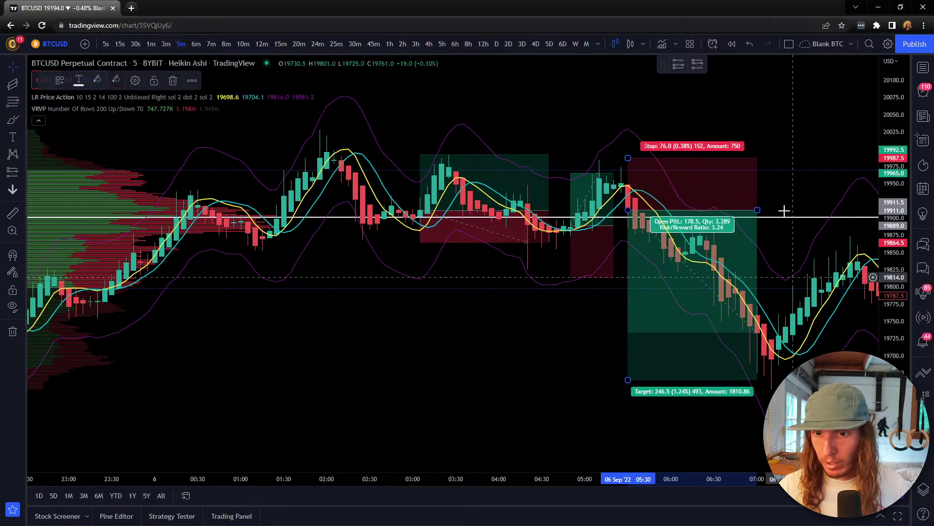
pyautogui.moveTo(758, 210); pyautogui.dragTo(772, 210)
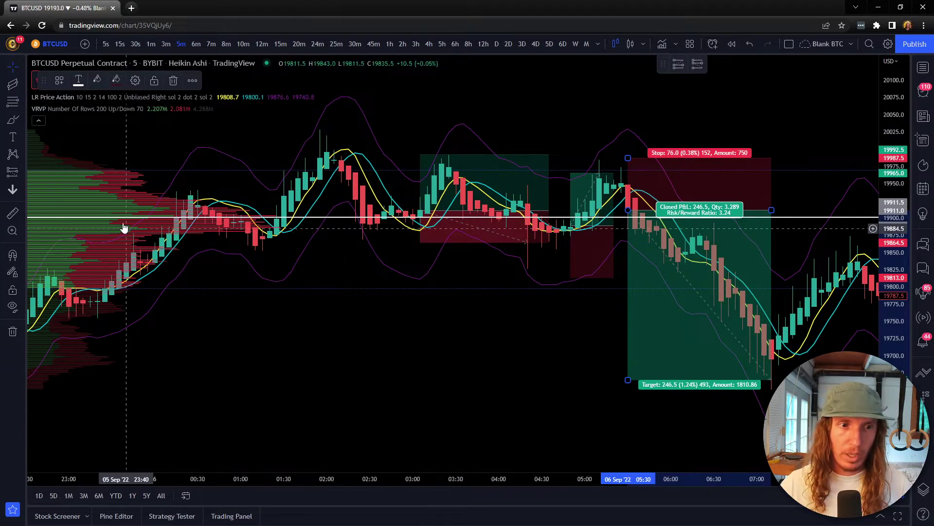
# Examine the 6 September positions and the sell-off after 10:00 against the volume profile.
pyautogui.moveTo(362, 422)
pyautogui.mouseDown()
pyautogui.moveTo(406, 400)
pyautogui.moveTo(585, 400)
pyautogui.mouseUp()
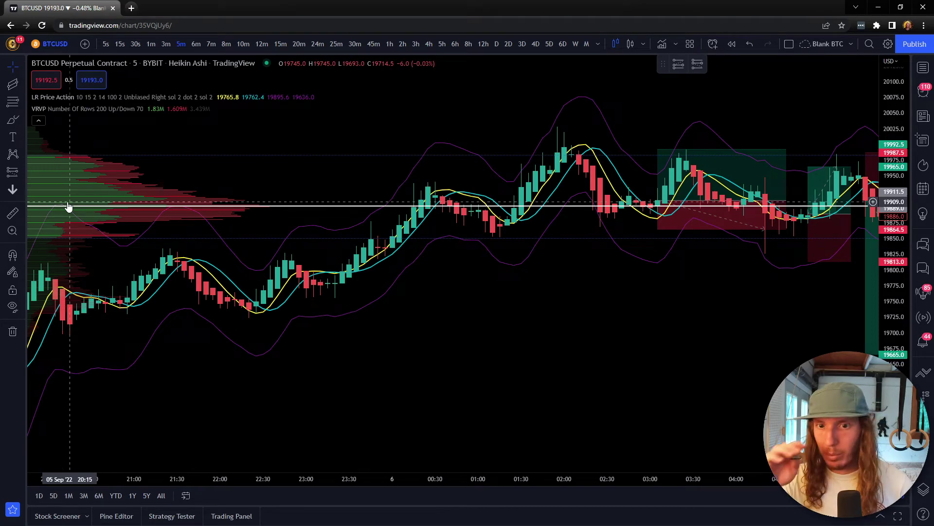
pyautogui.moveTo(788, 363); pyautogui.dragTo(478, 350)
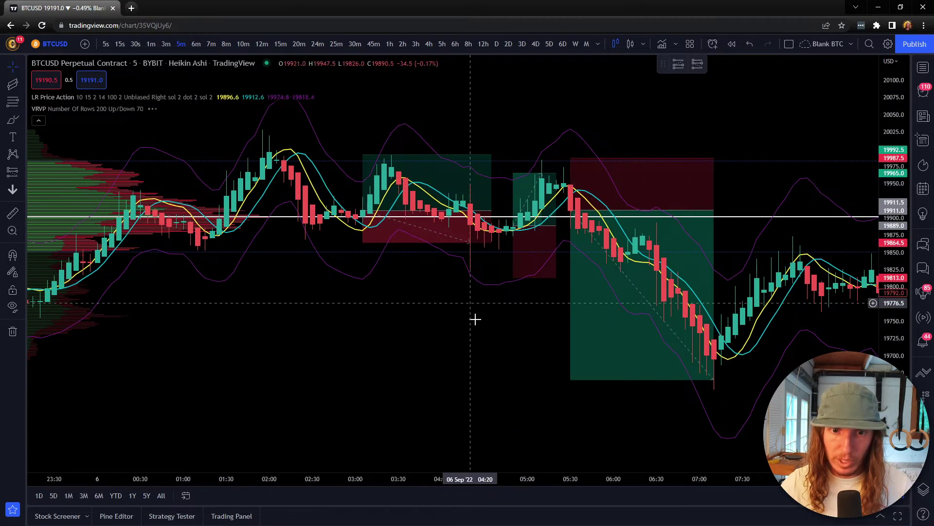
pyautogui.moveTo(476, 309); pyautogui.dragTo(377, 390)
pyautogui.moveTo(707, 294); pyautogui.dragTo(523, 335)
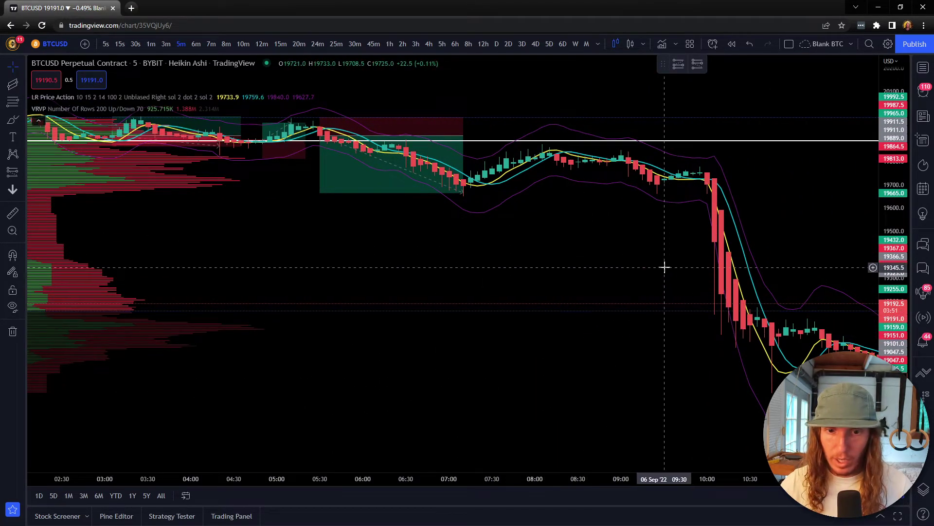
pyautogui.moveTo(663, 265); pyautogui.dragTo(577, 271)
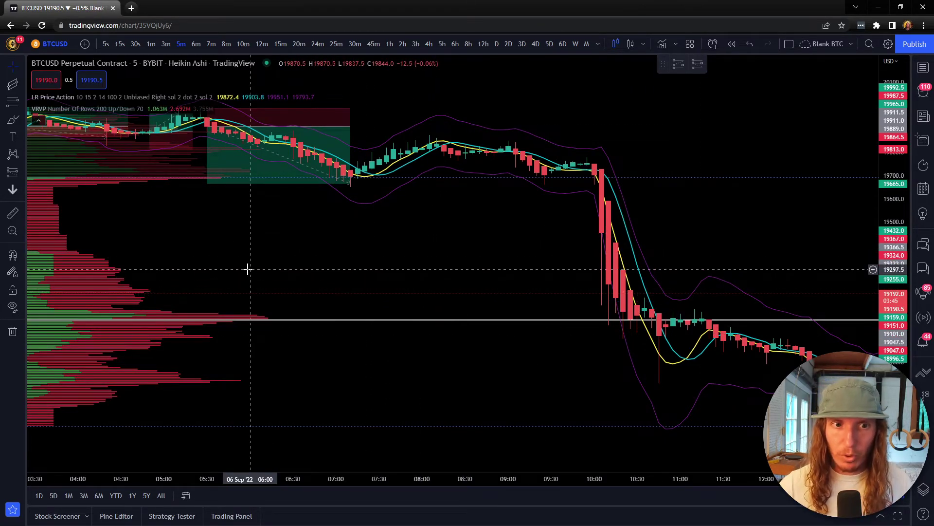
pyautogui.moveTo(242, 258); pyautogui.dragTo(565, 262)
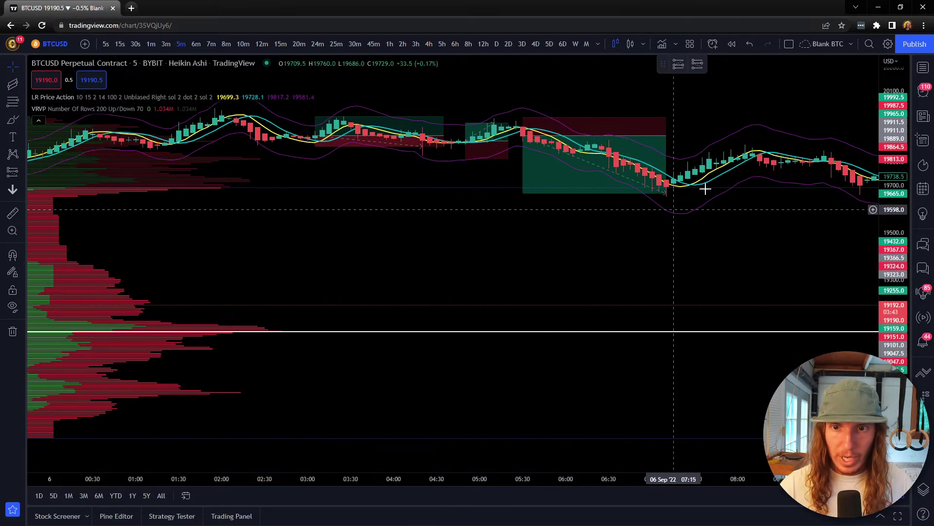
pyautogui.moveTo(522, 151); pyautogui.dragTo(388, 151)
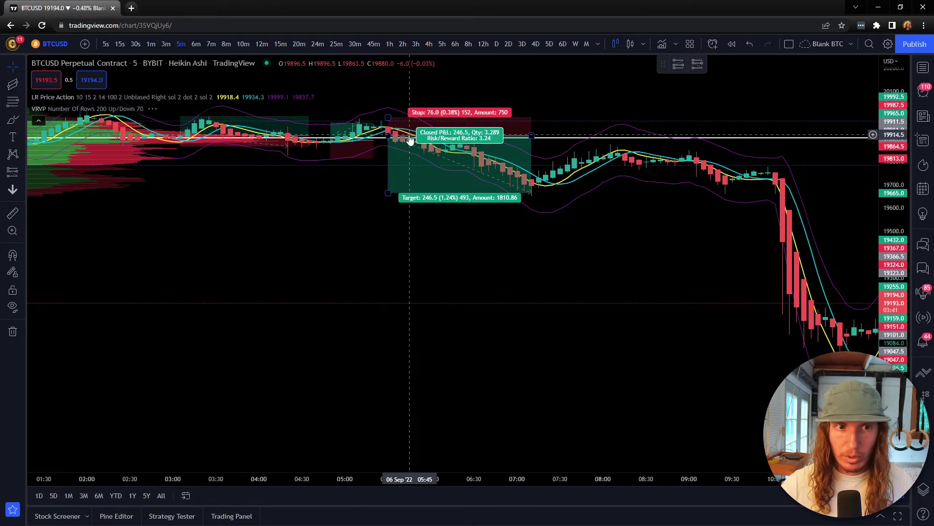